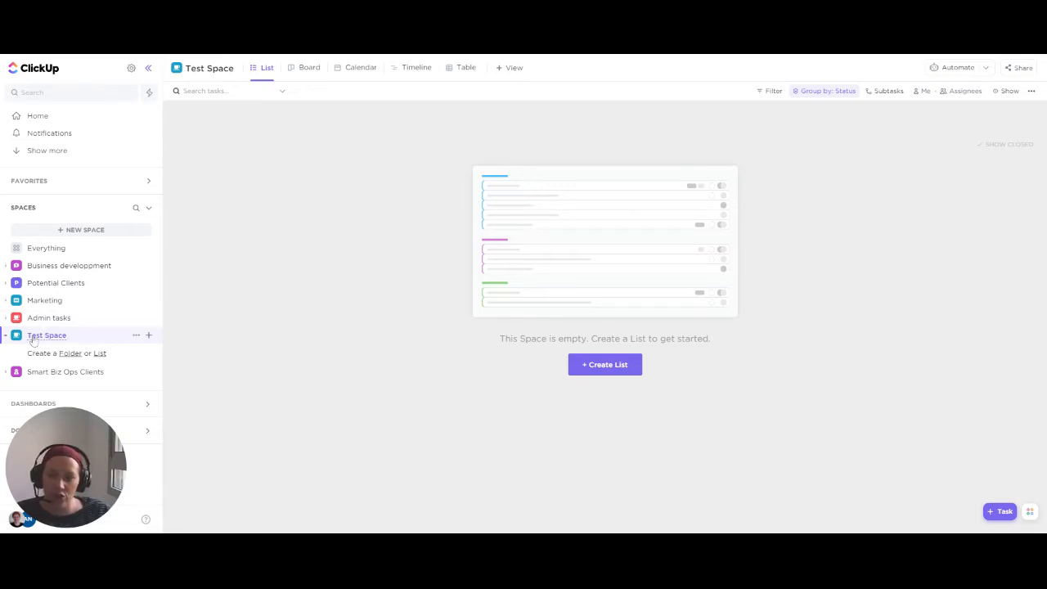
Start a folder named Test CRM in Test Space and search the community folder templates for CRM.
left_click(73, 354)
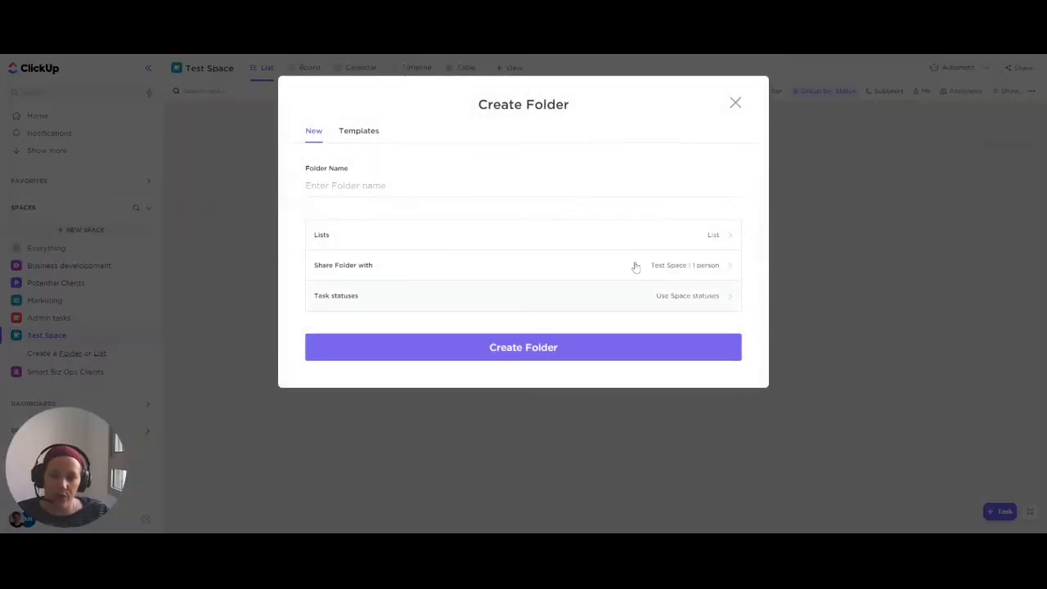
type("TE")
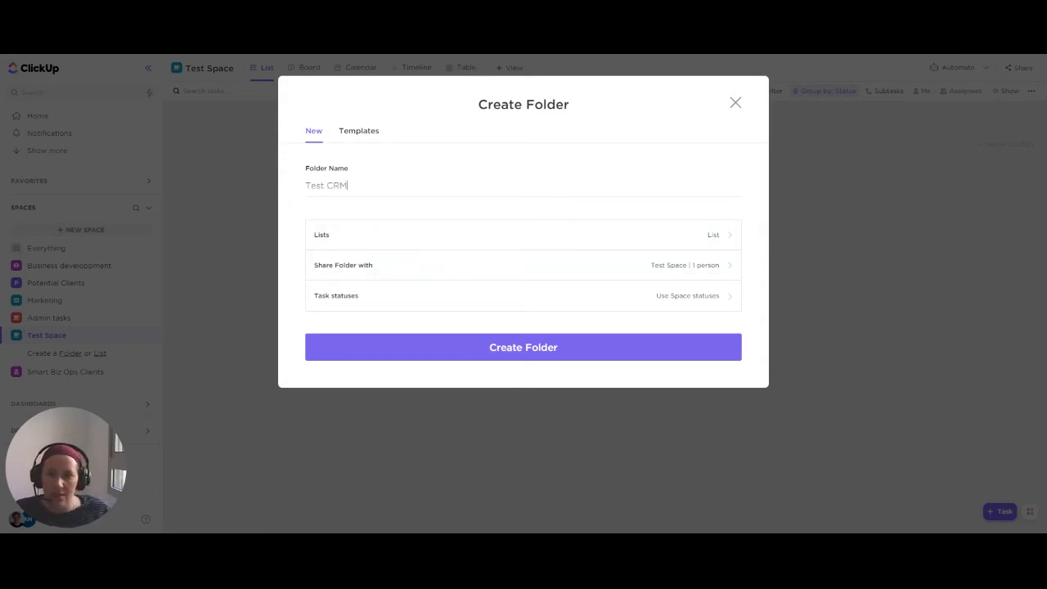
left_click(355, 132)
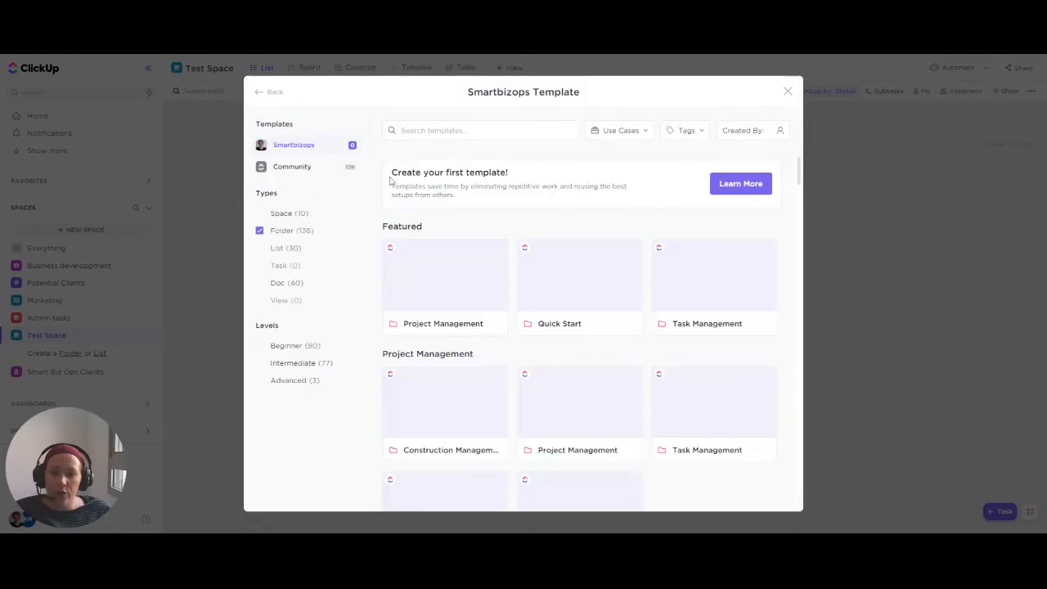
left_click(317, 147)
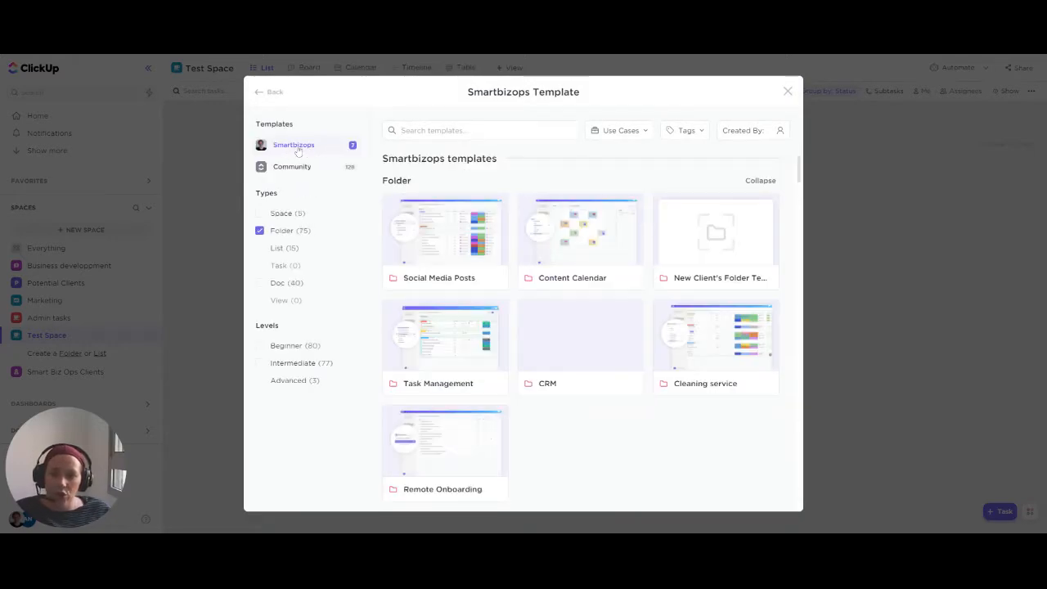
left_click(296, 167)
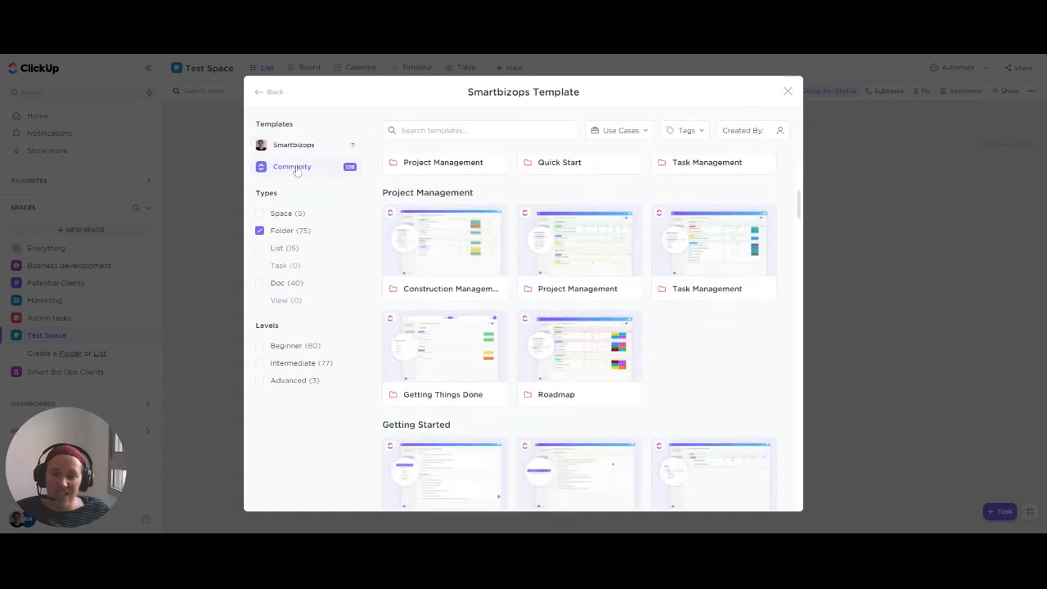
type("Cli")
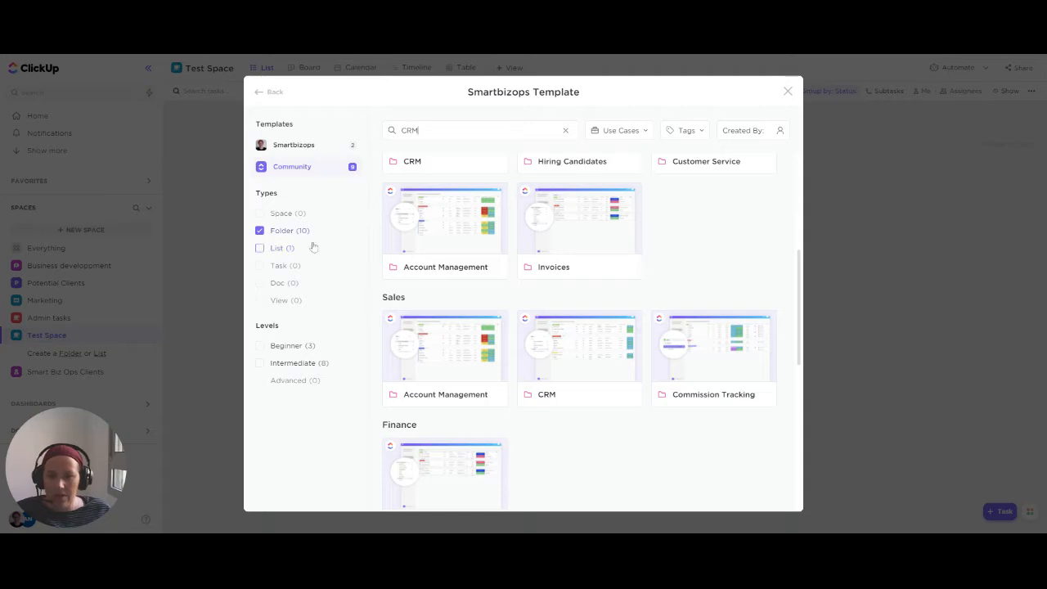
Add the CRM template from the Sales group to the library and create a Test Space folder from it, importing everything.
left_click(584, 358)
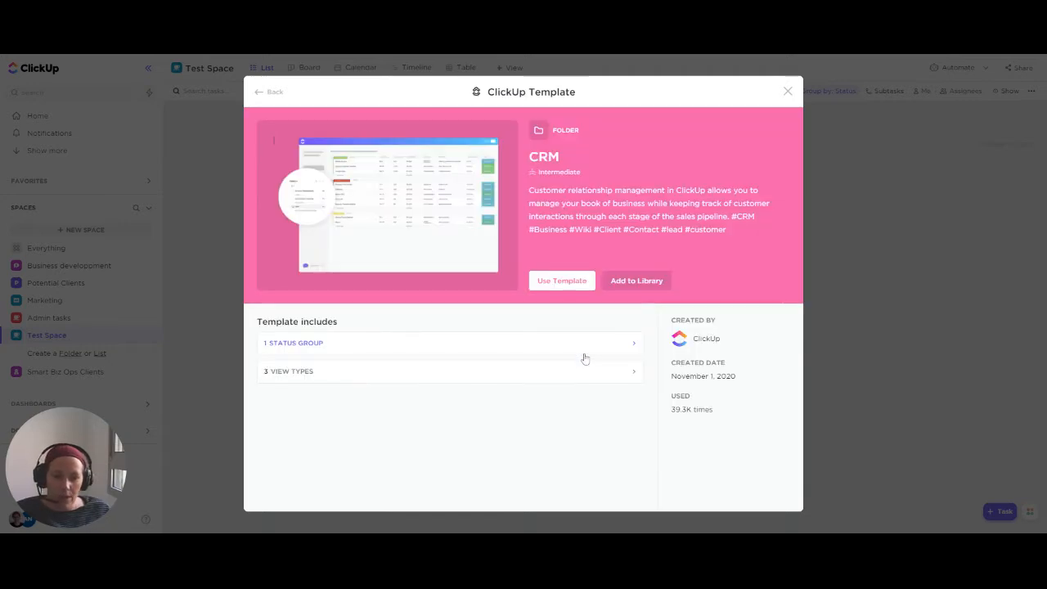
left_click(637, 281)
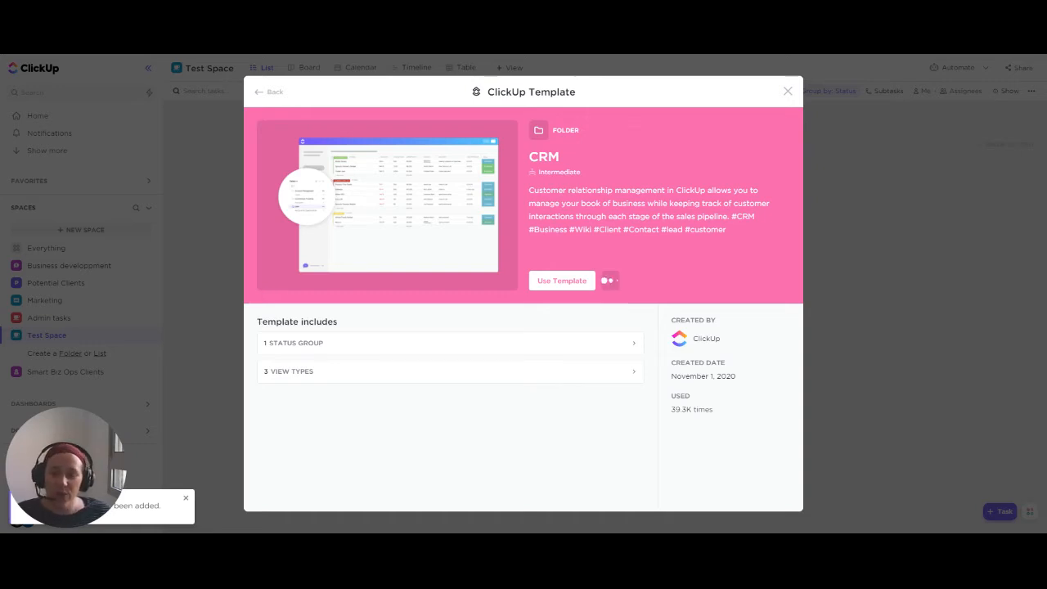
left_click(559, 281)
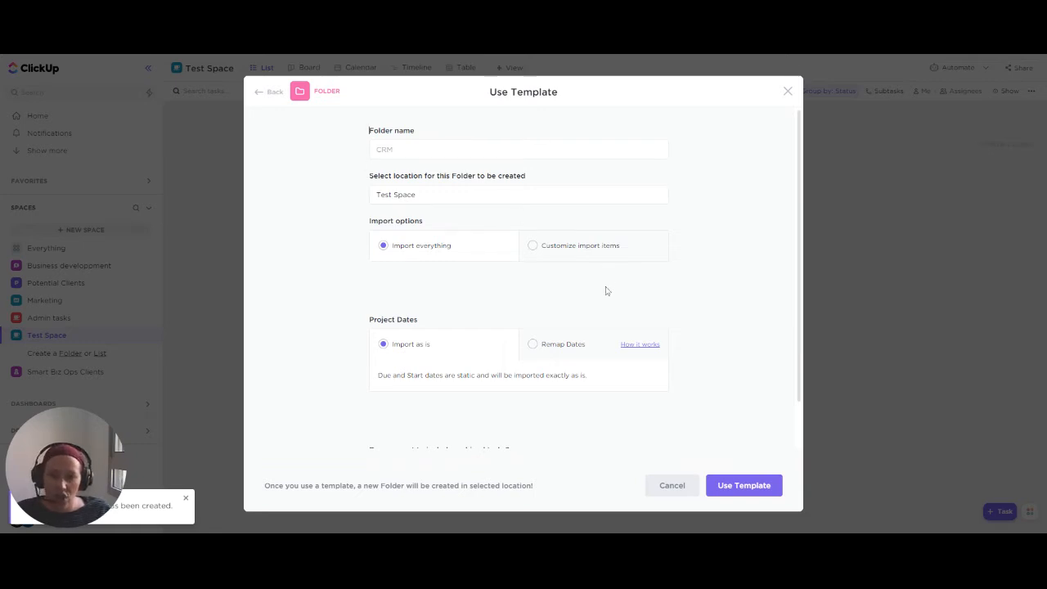
scroll(505, 311, "down", 1)
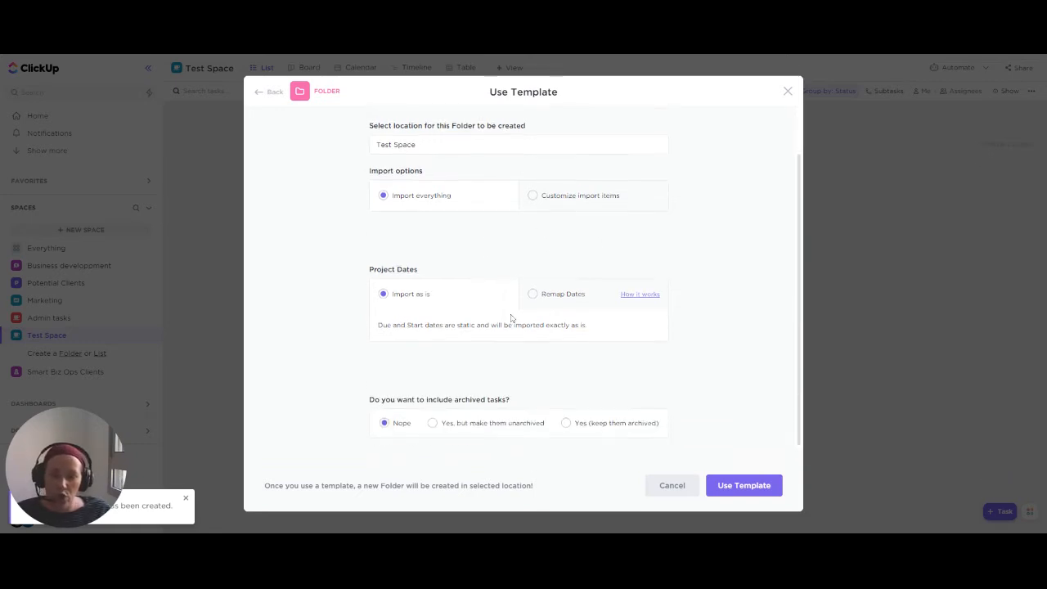
left_click(760, 491)
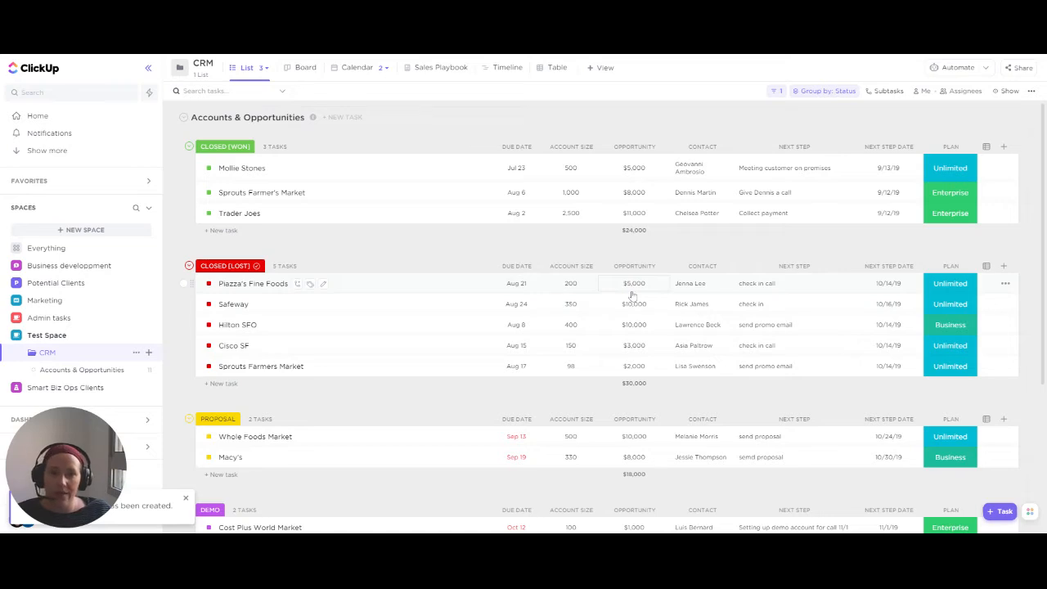
Review the tasks in the new CRM folder and the custom statuses defined for it.
scroll(381, 303, "down", 3)
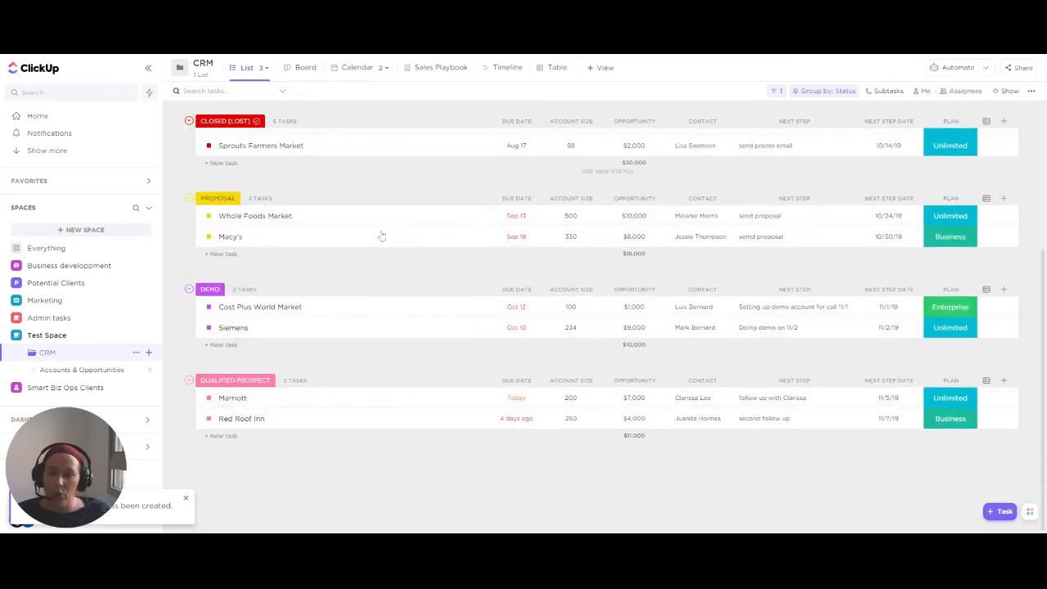
scroll(371, 341, "up", 3)
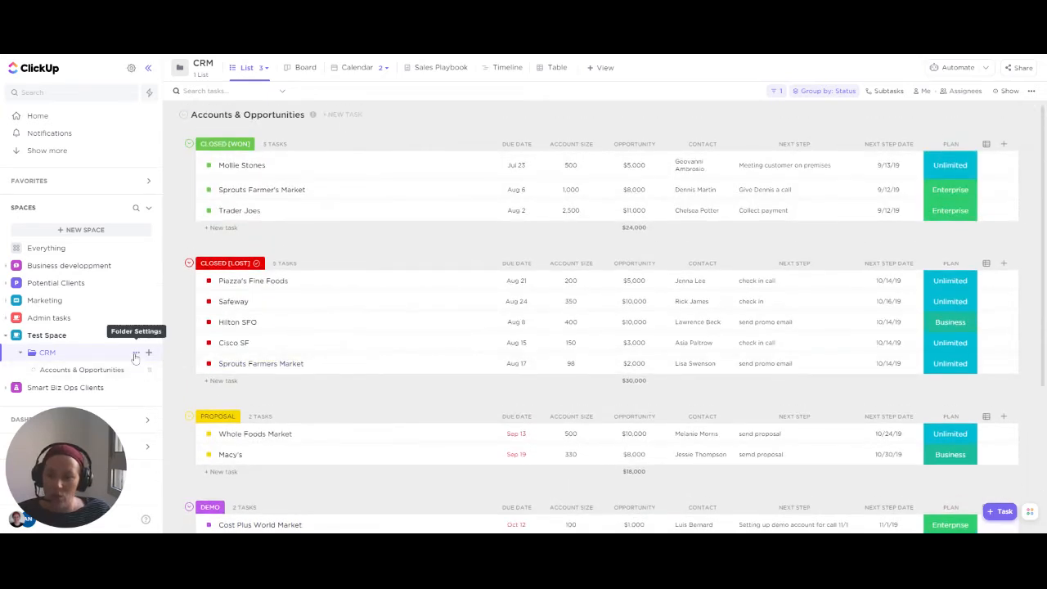
left_click(135, 355)
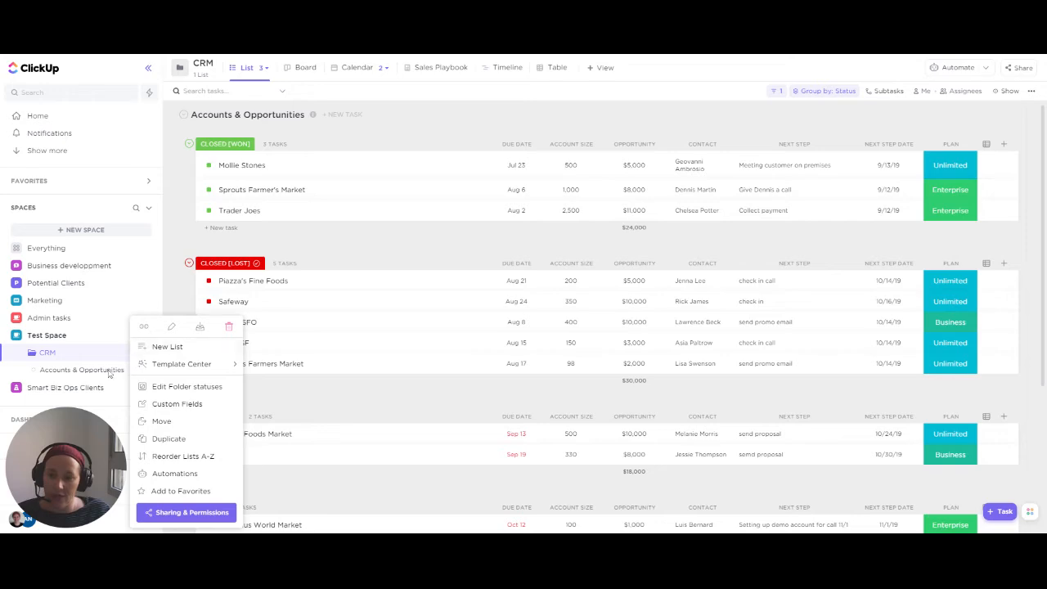
left_click(187, 387)
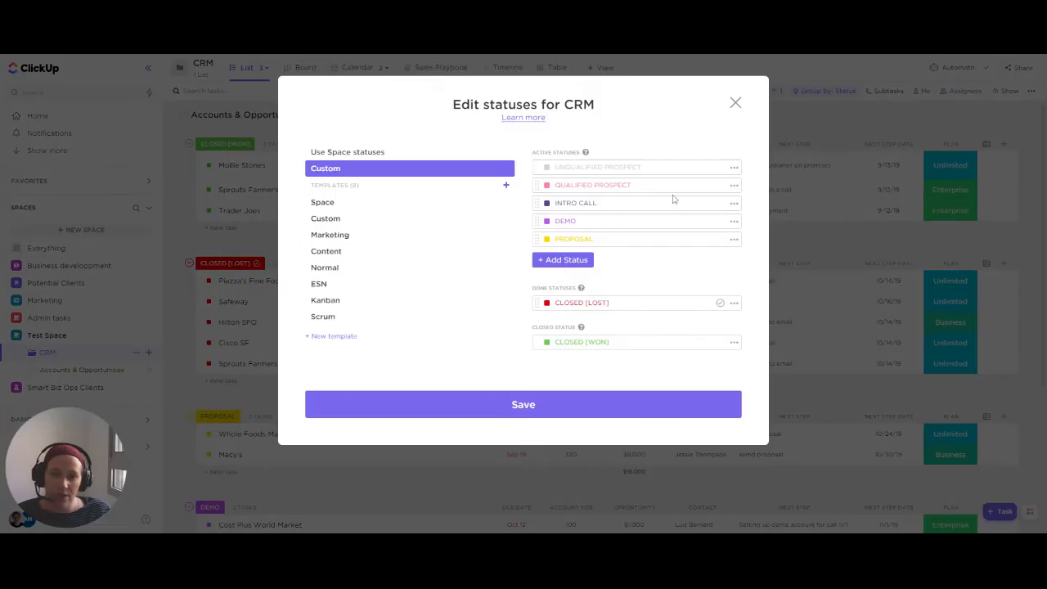
left_click(735, 103)
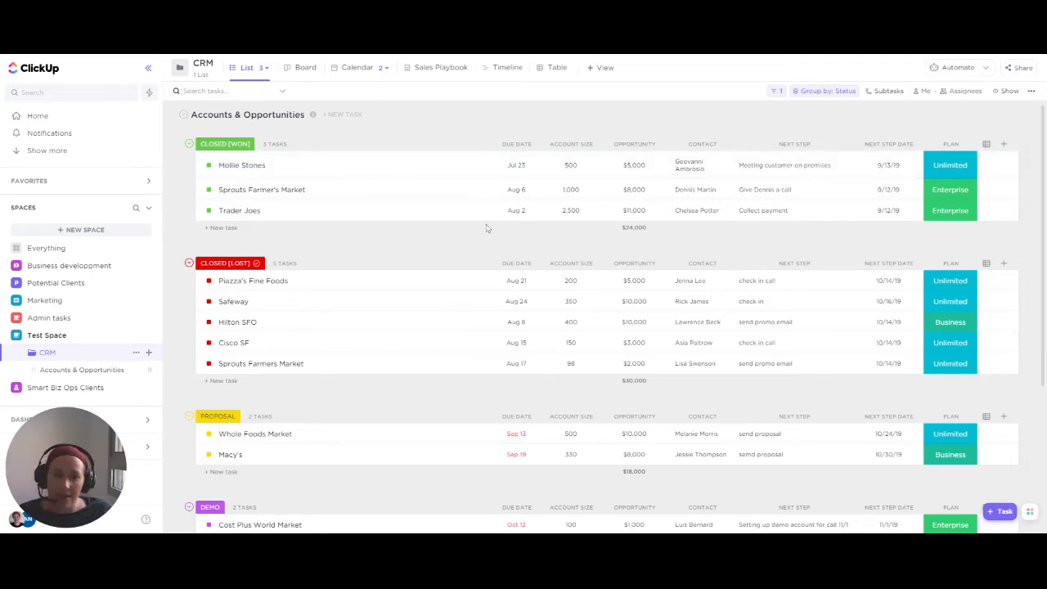
Set the grouping of the CRM folder's task list to None.
left_click(823, 94)
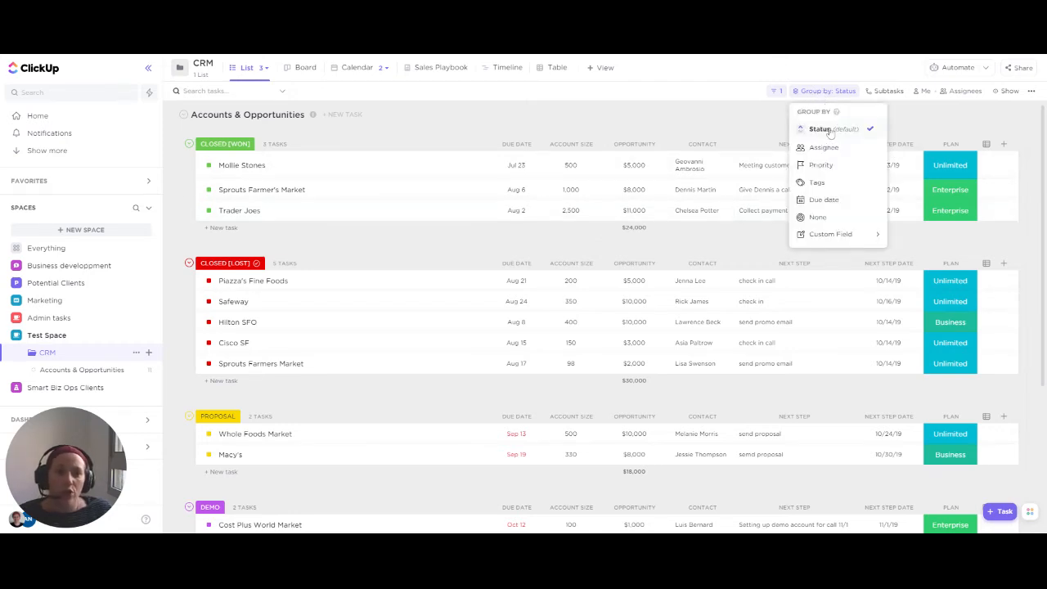
left_click(831, 133)
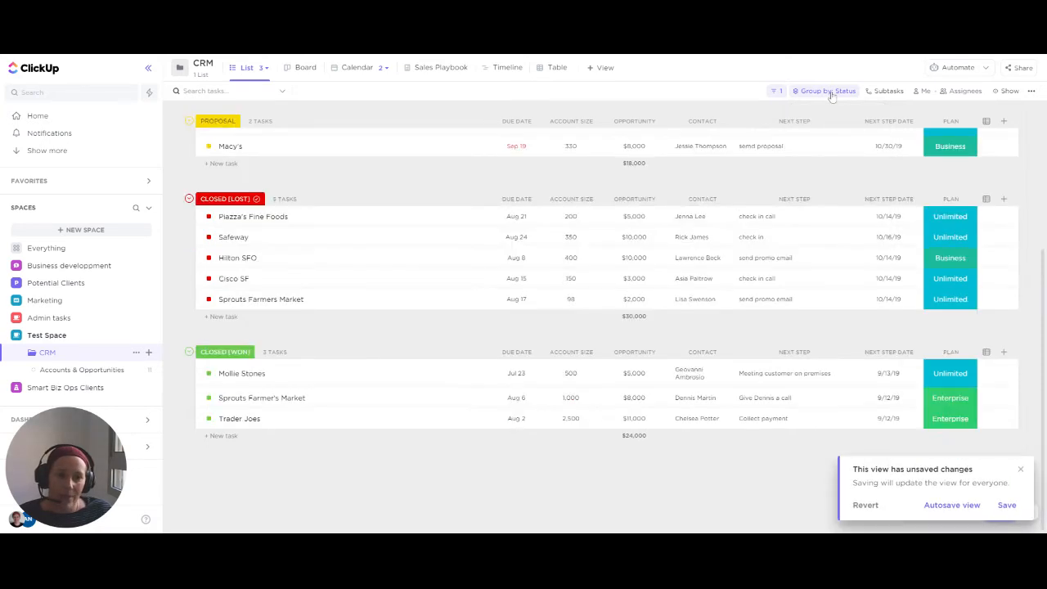
left_click(832, 95)
left_click(827, 217)
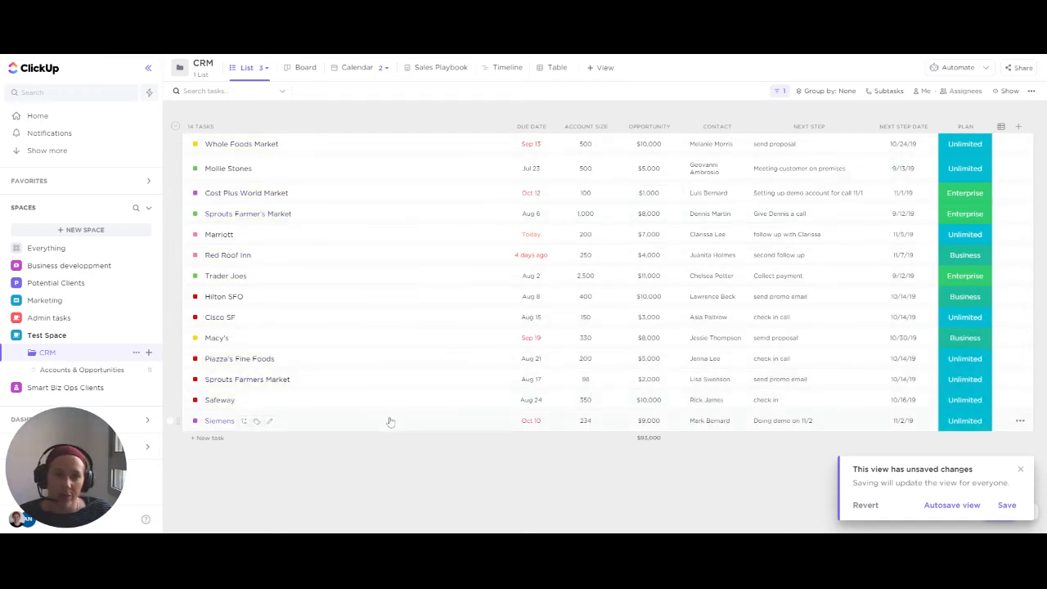
Add a dropdown column named STATUS with the options PROSPECT, PROPOSAL SENT, WAITING FOR REPLY, ONBOARDING and LOST.
left_click(1020, 128)
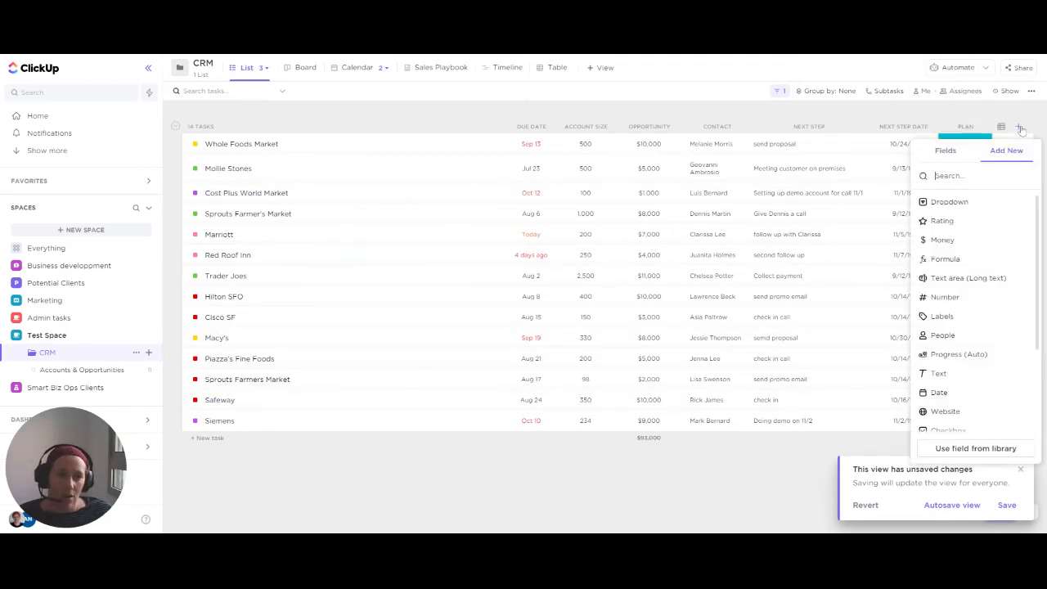
left_click(953, 202)
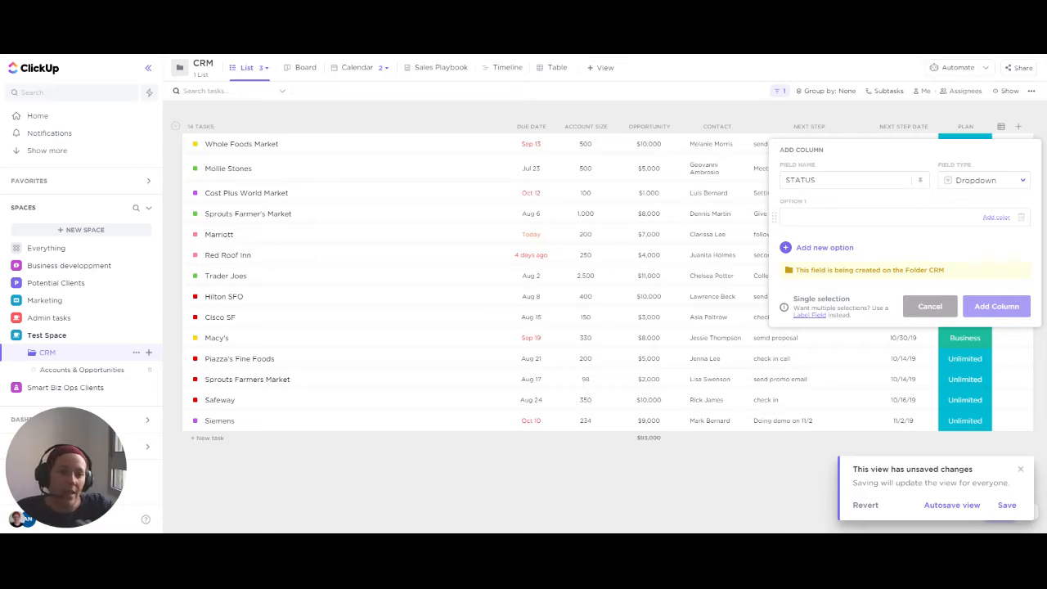
type("ROSCPO")
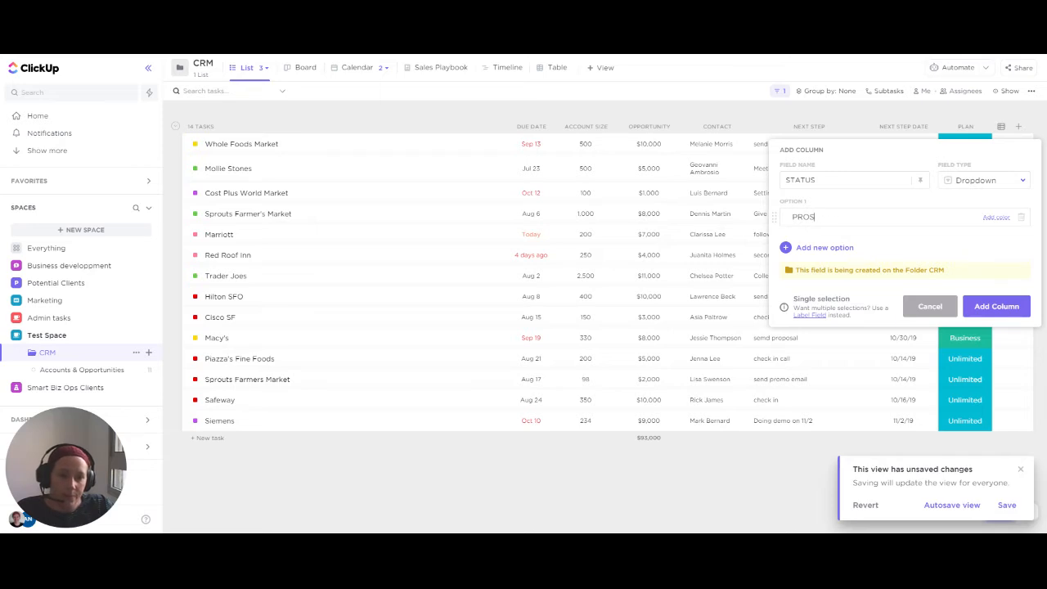
left_click(831, 248)
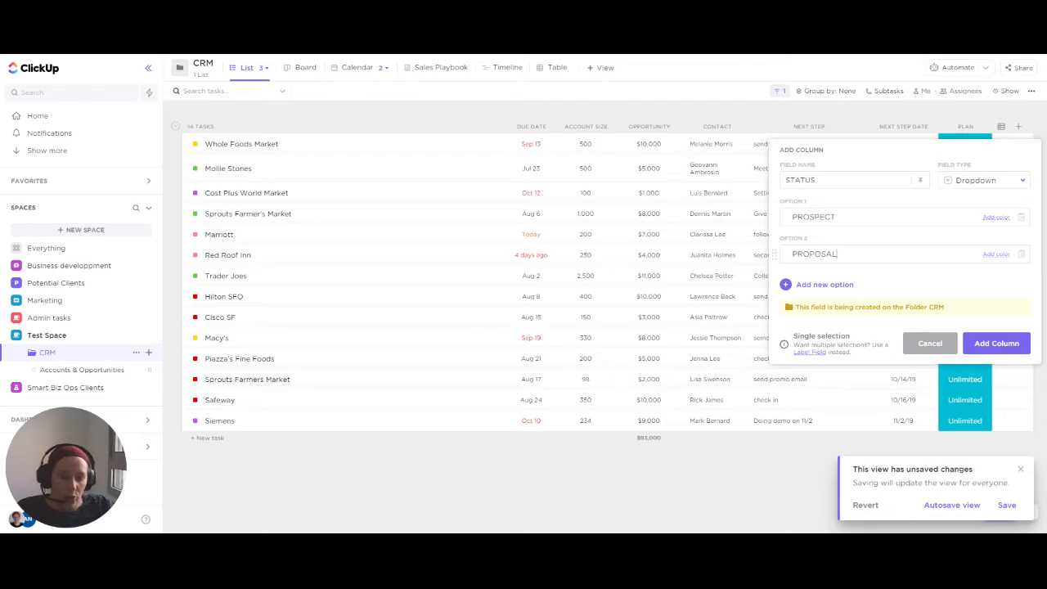
left_click(832, 285)
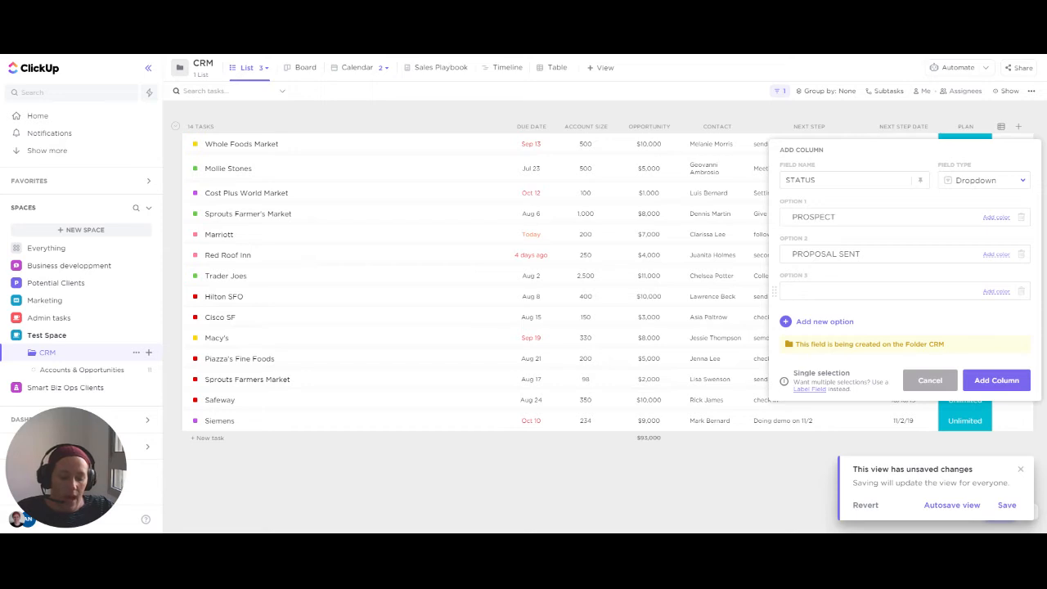
type("WAITING FOR REPLY")
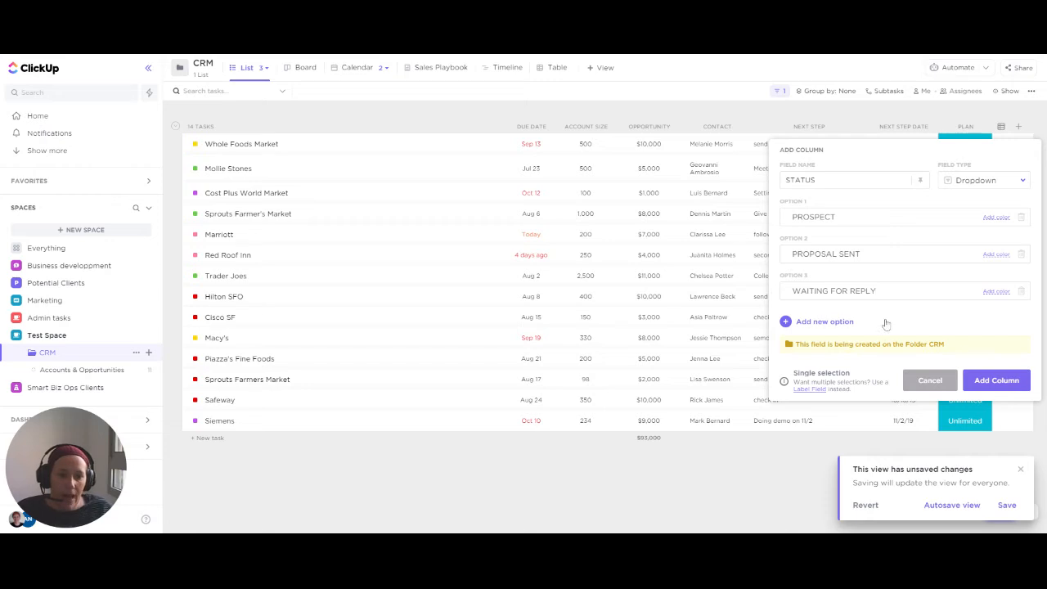
left_click(823, 322)
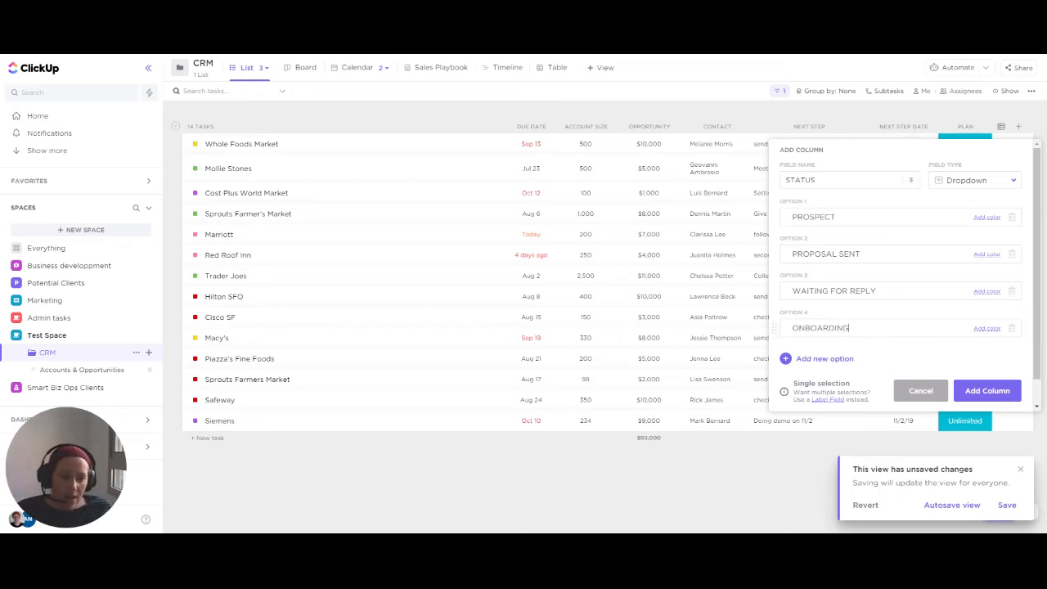
left_click(829, 362)
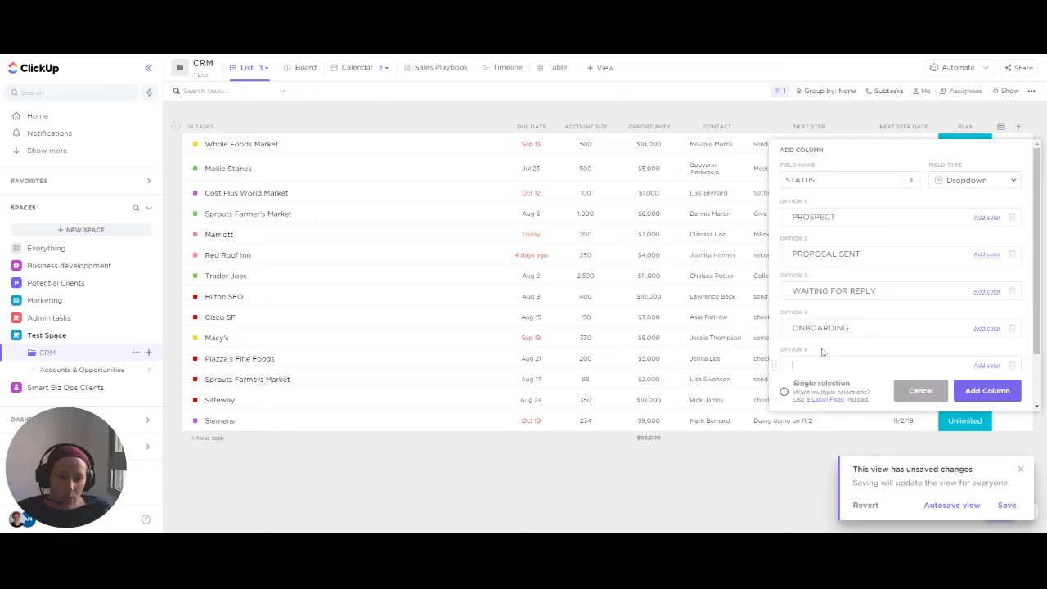
scroll(823, 343, "down", 1)
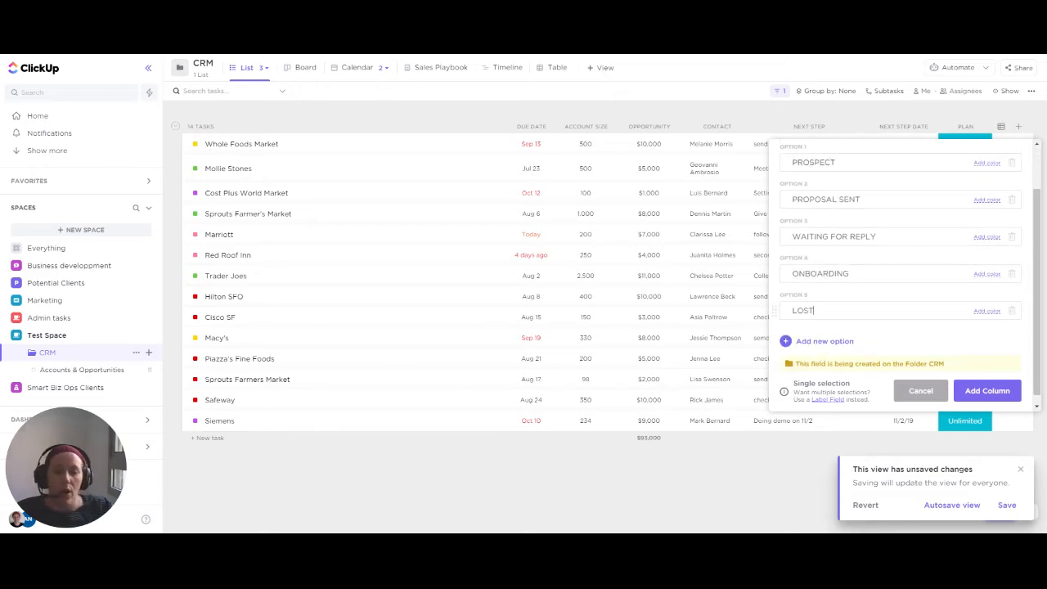
left_click(988, 391)
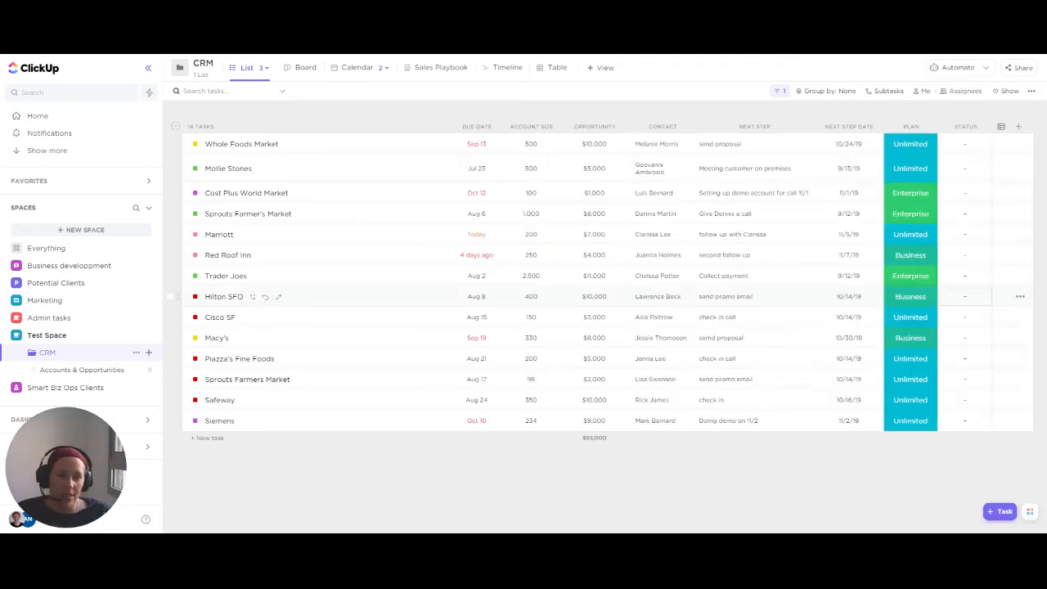
Set the STATUS field to PROPOSAL SENT for Whole Foods Market and WAITING FOR REPLY for Sprouts Farmer's Market.
left_click(970, 147)
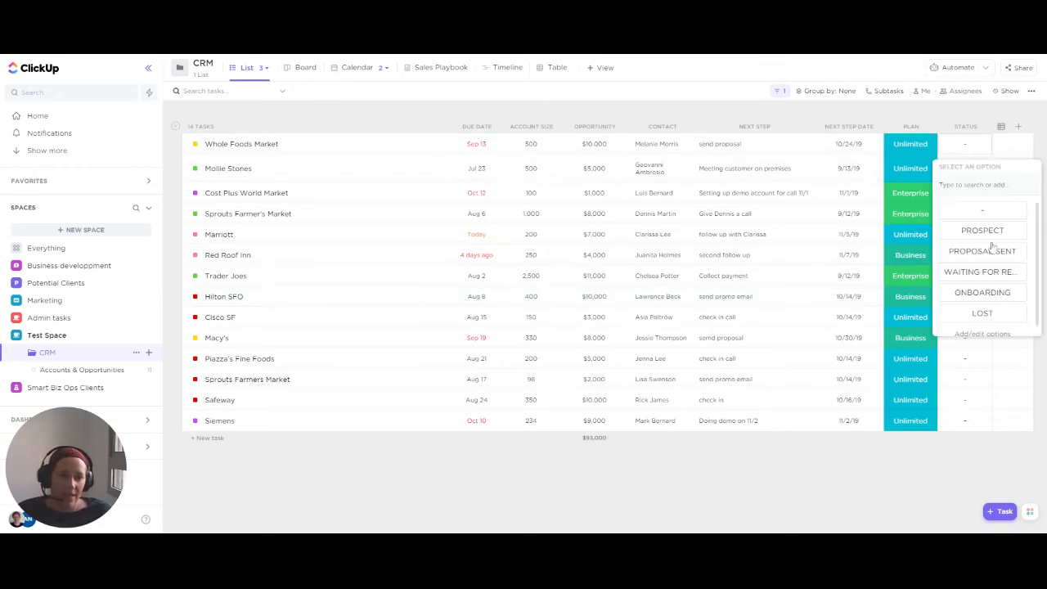
left_click(994, 256)
left_click(965, 214)
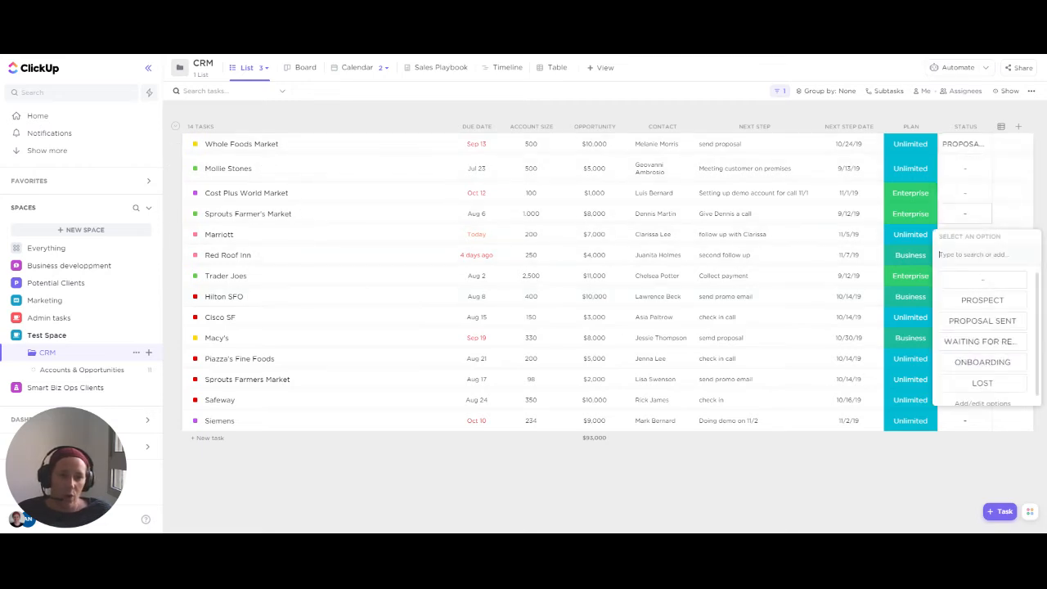
left_click(998, 344)
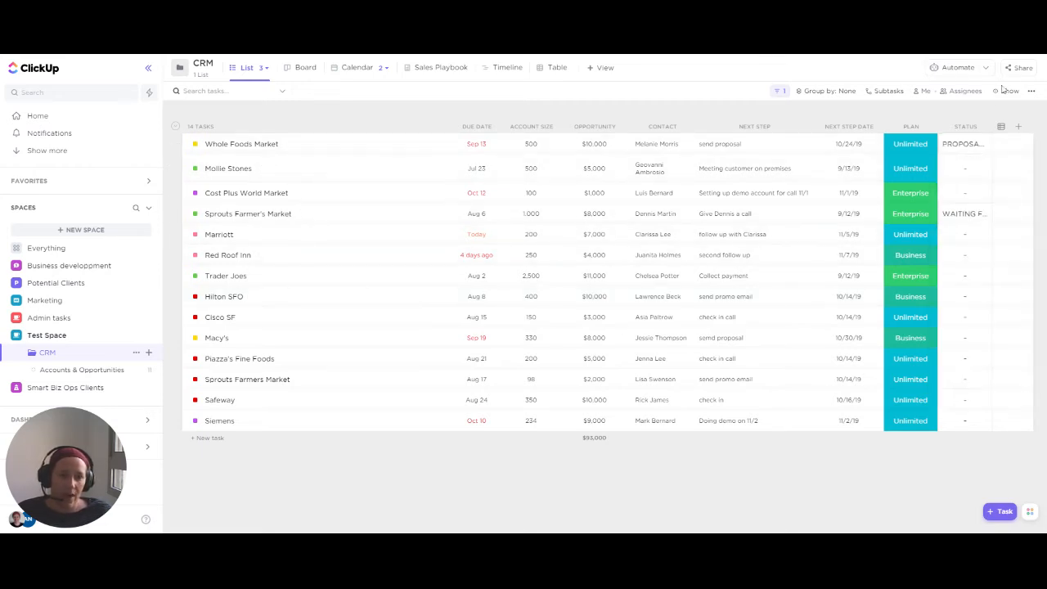
Edit the STATUS field, coloring its PROSPECT option light blue and its ONBOARDING option teal green.
left_click(949, 127)
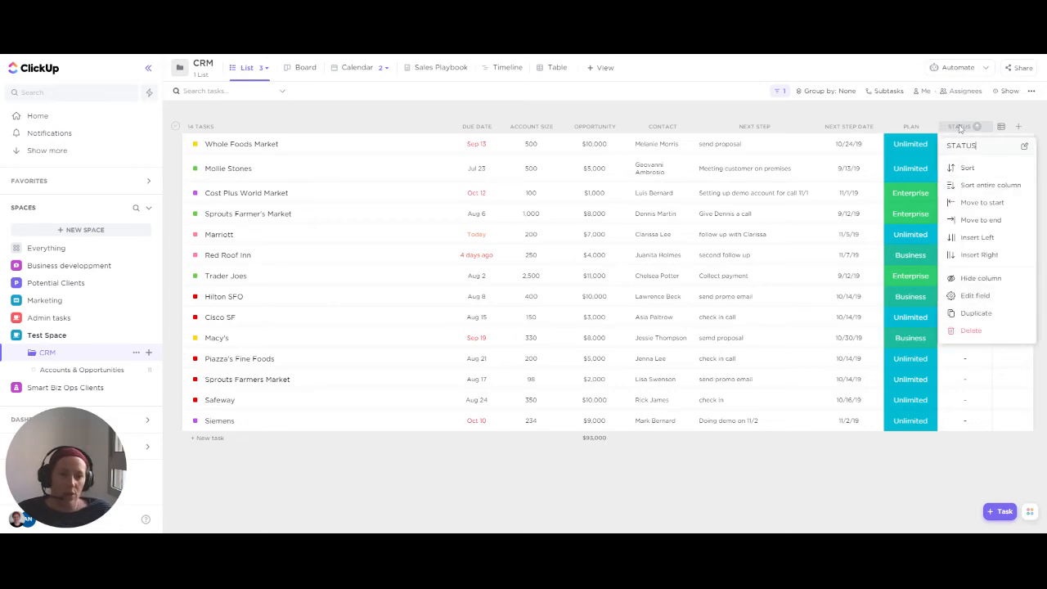
left_click(961, 128)
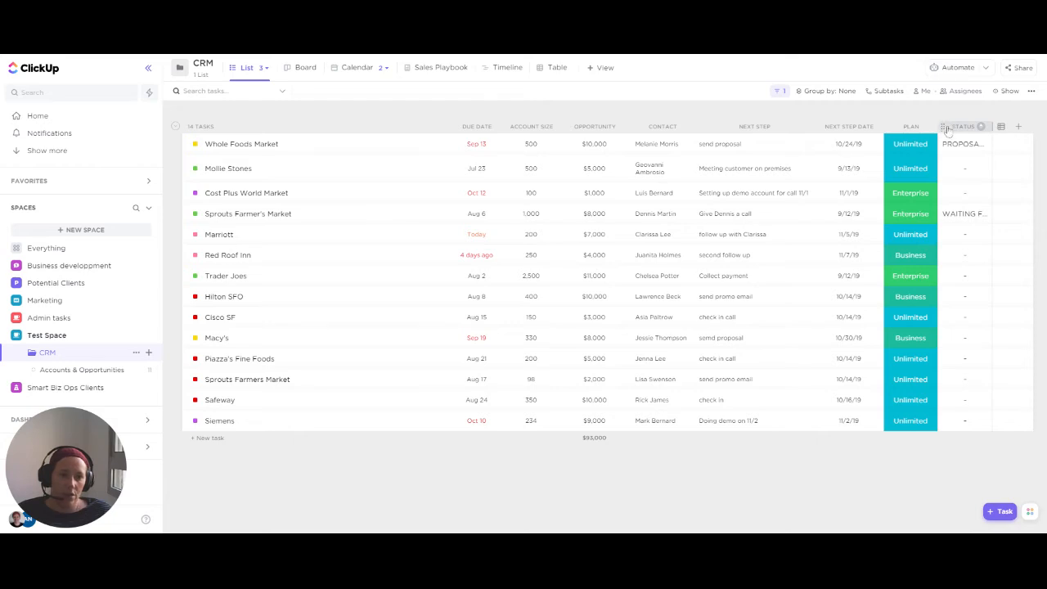
left_click(946, 129)
left_click(978, 296)
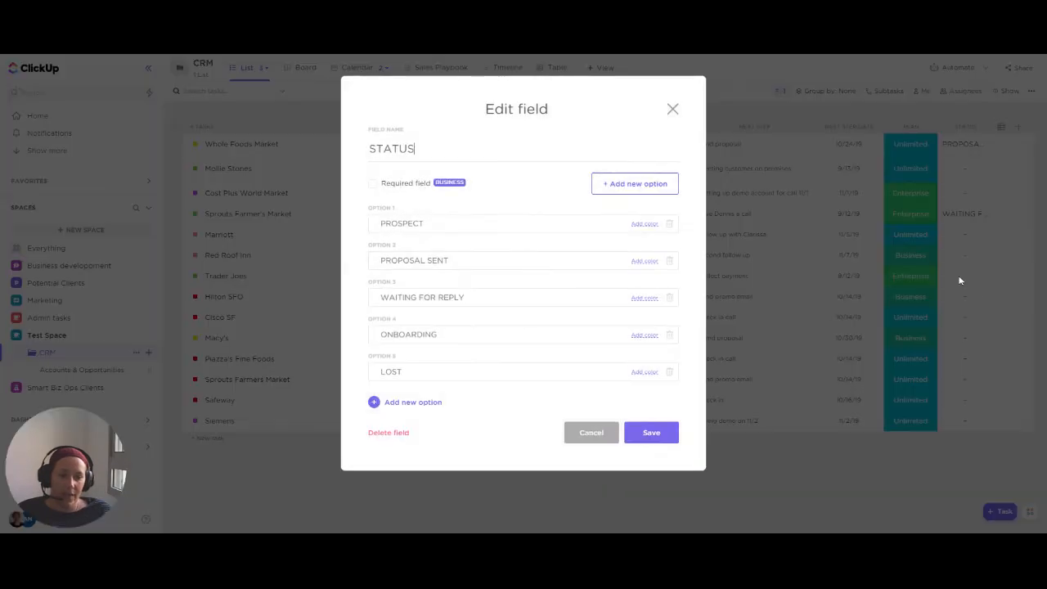
left_click(645, 224)
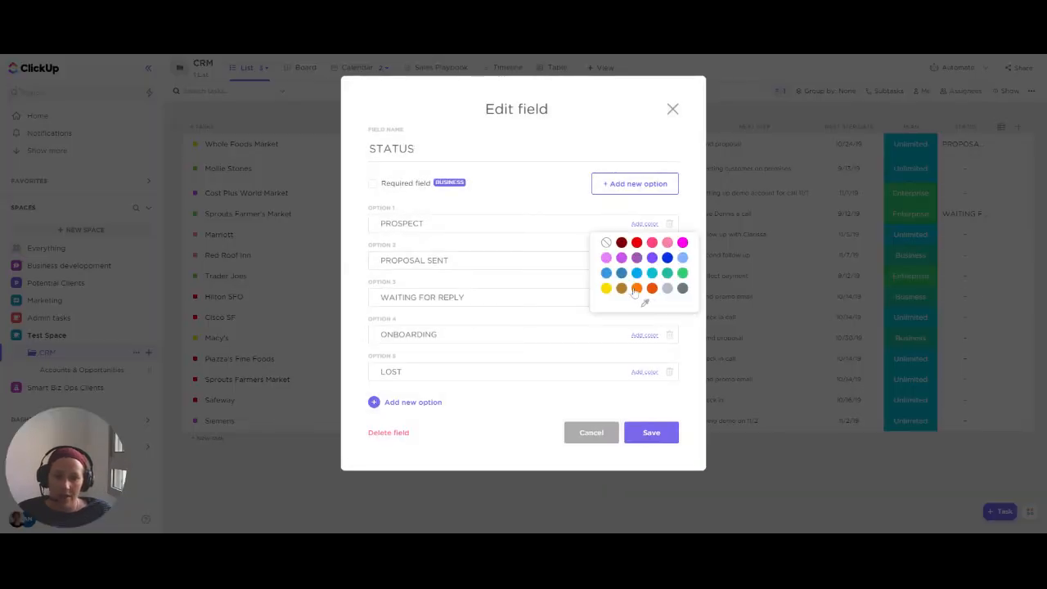
left_click(638, 272)
left_click(646, 336)
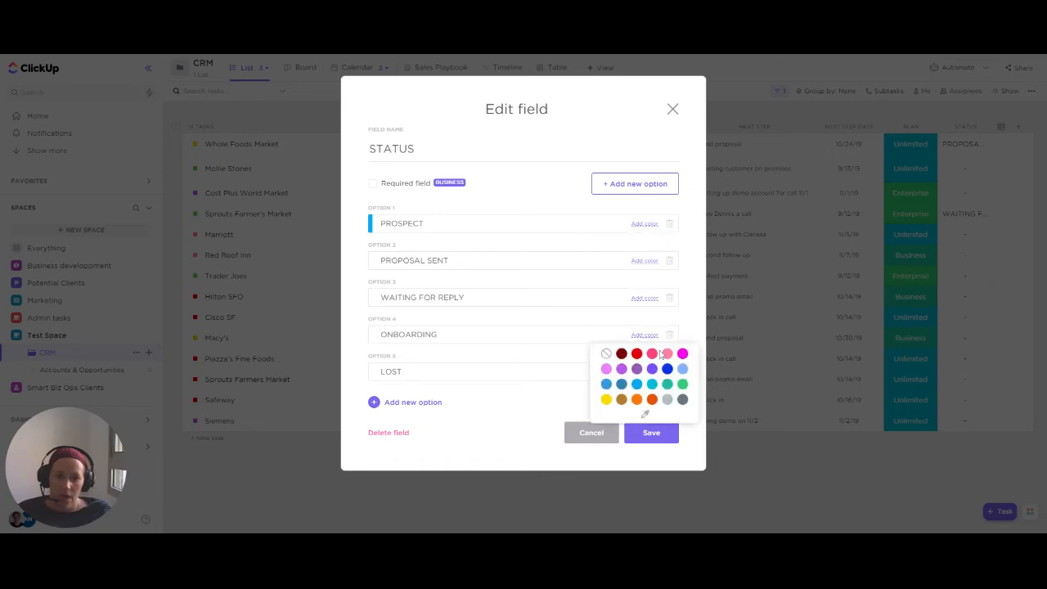
left_click(666, 383)
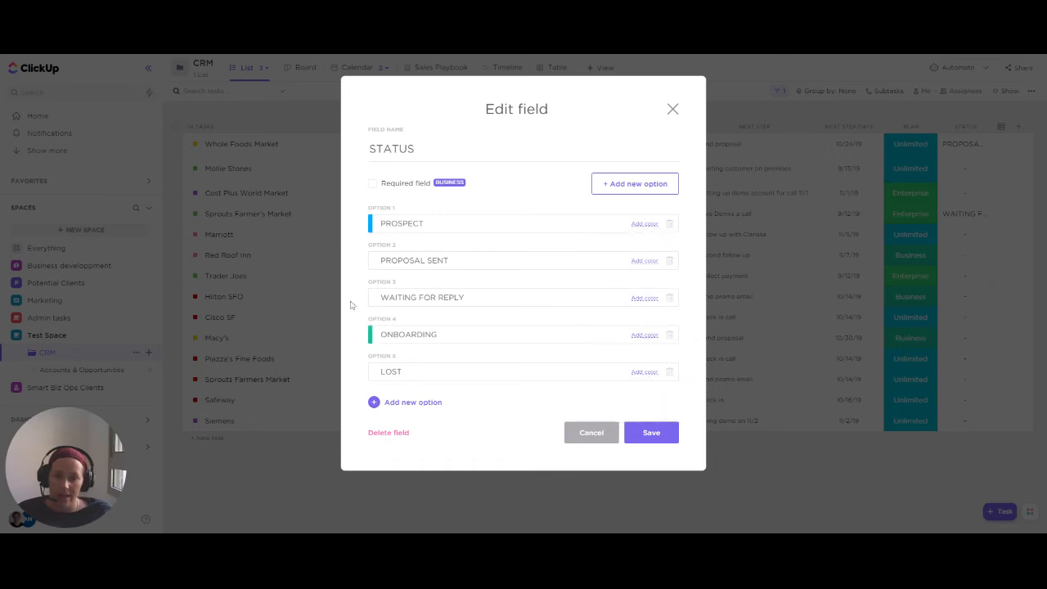
Delete the WAITING FOR REPLY option from the STATUS field and color PROPOSAL SENT magenta and LOST yellow.
left_click(669, 297)
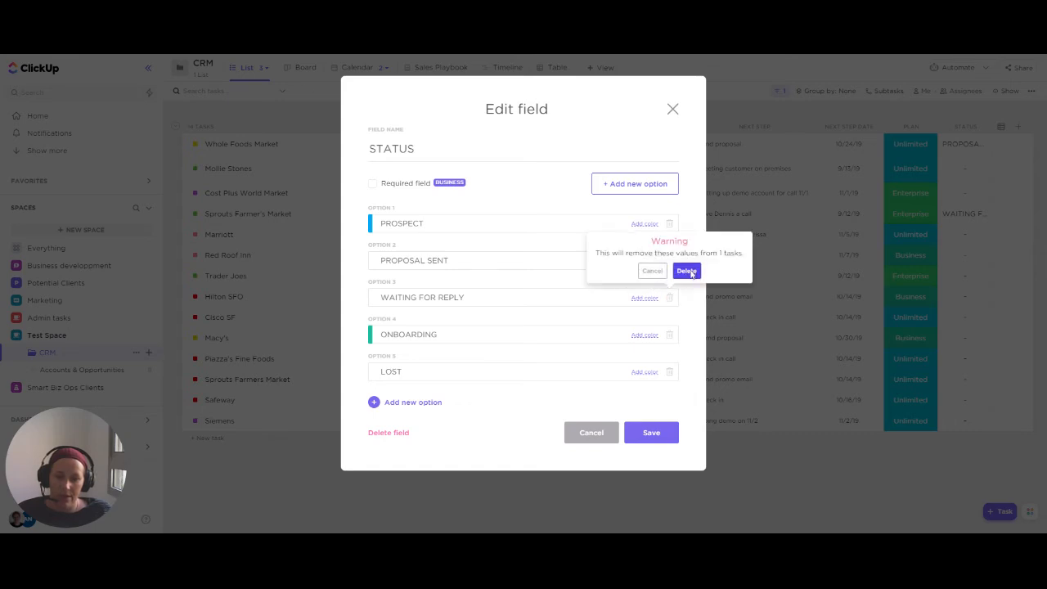
left_click(684, 270)
left_click(645, 260)
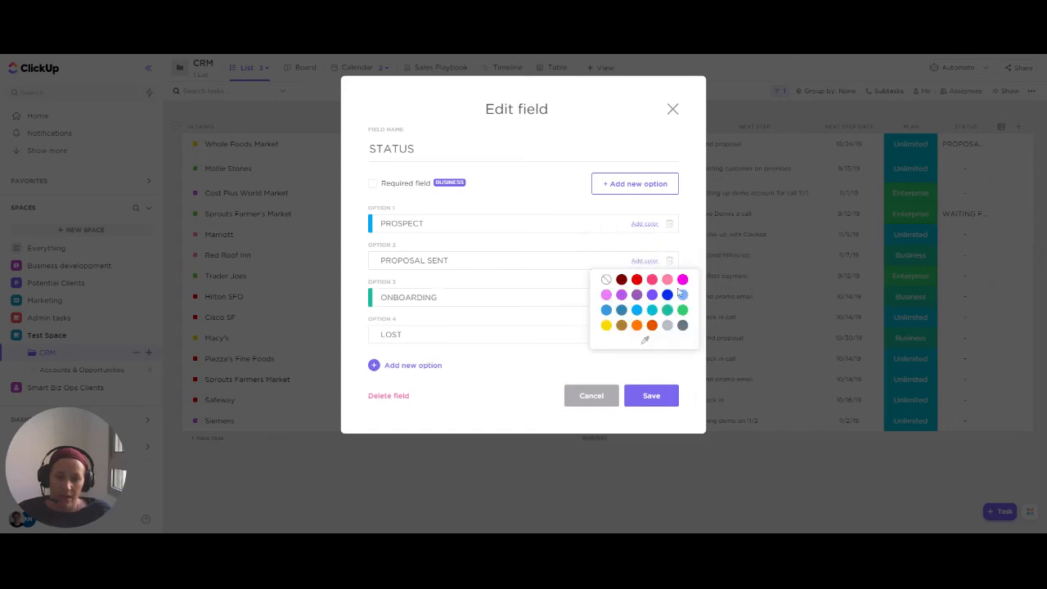
left_click(682, 279)
left_click(644, 334)
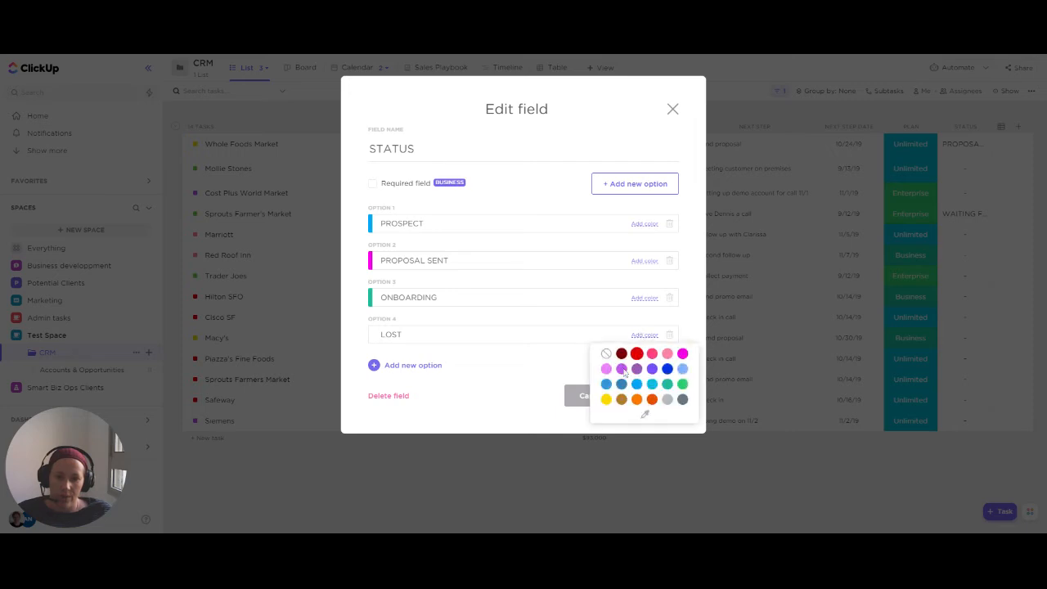
left_click(606, 400)
left_click(655, 397)
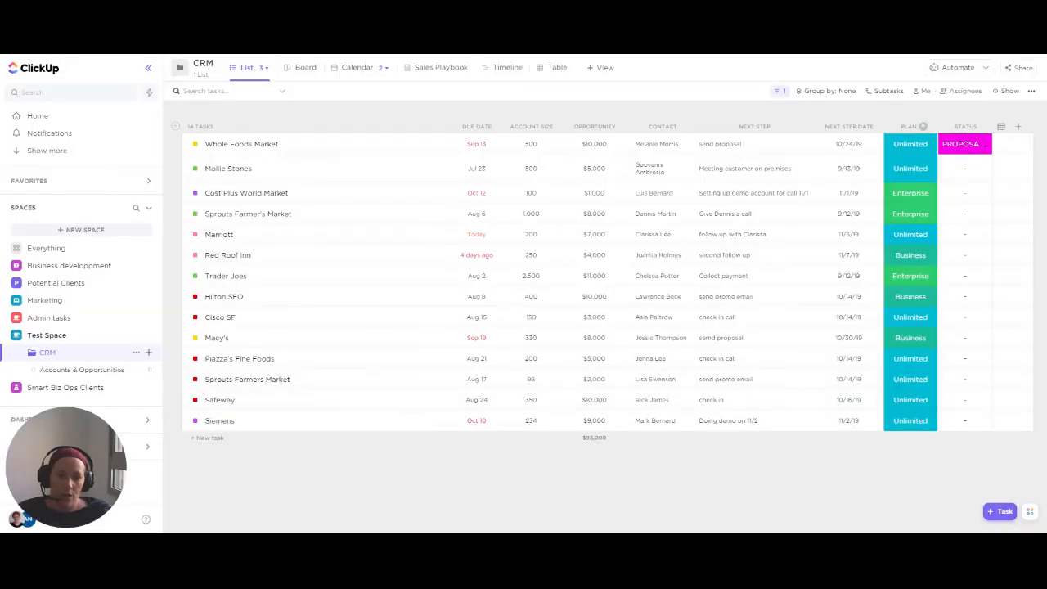
Set the STATUS field to ONBOARDING for Sprouts Farmer's Market and LOST for Red Roof Inn.
left_click(970, 214)
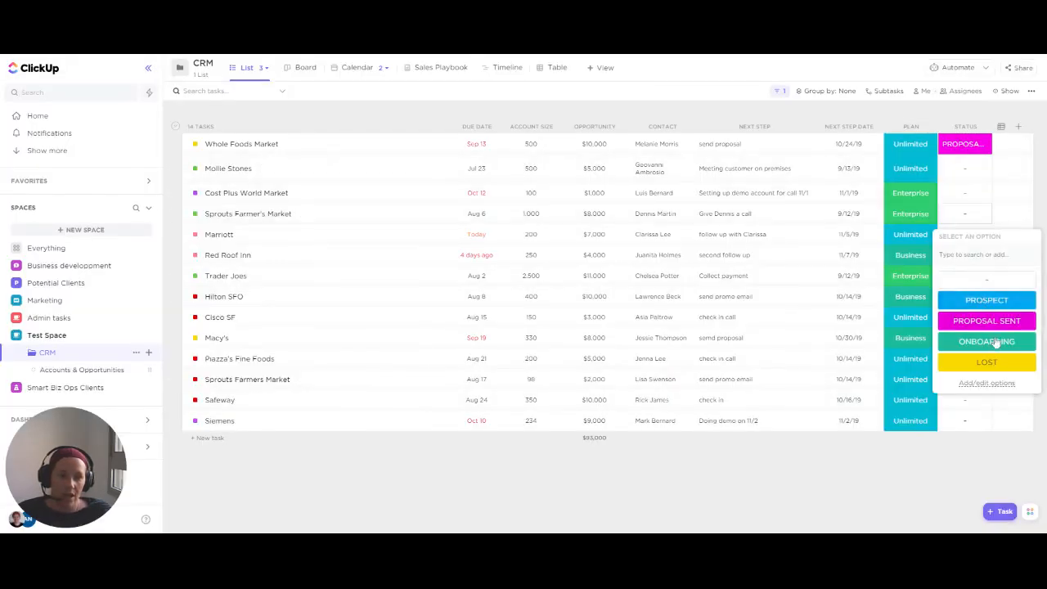
left_click(986, 341)
left_click(956, 255)
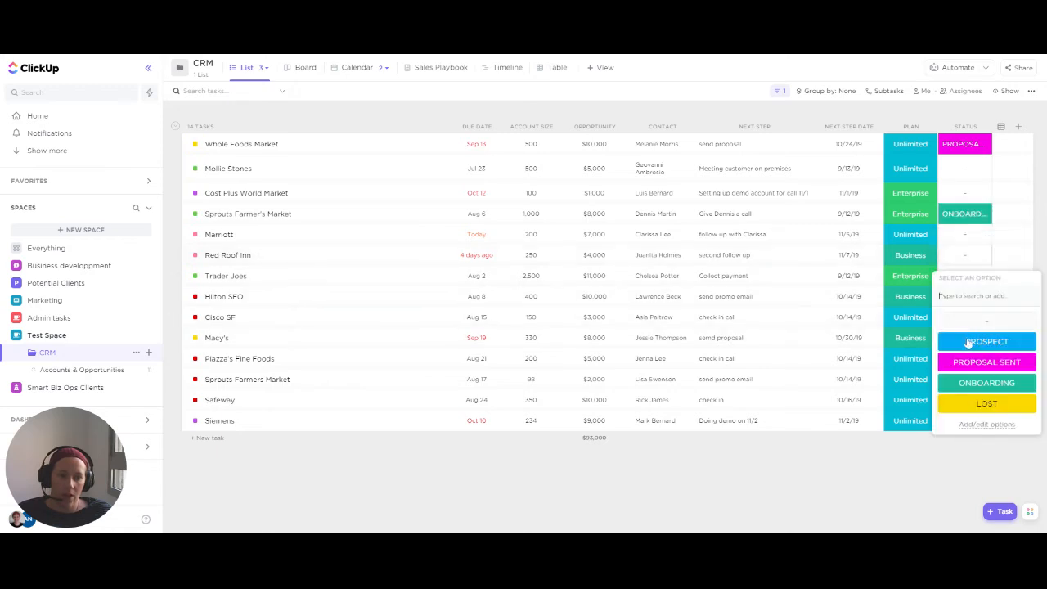
left_click(985, 402)
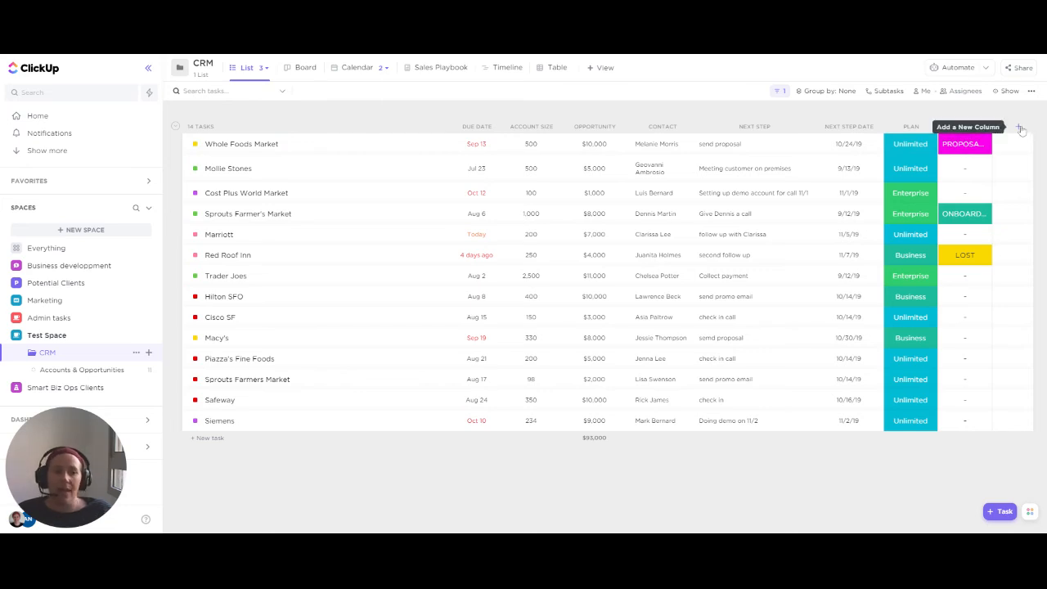
Clear the Next Step text of the Whole Foods Market task.
left_click(743, 146)
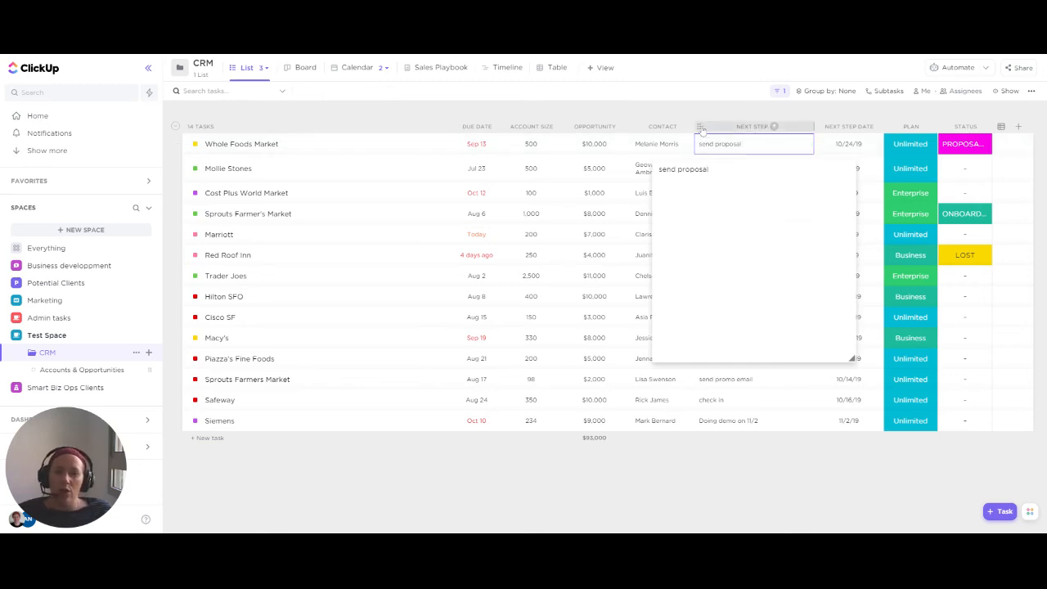
left_click_drag(710, 170, 644, 171)
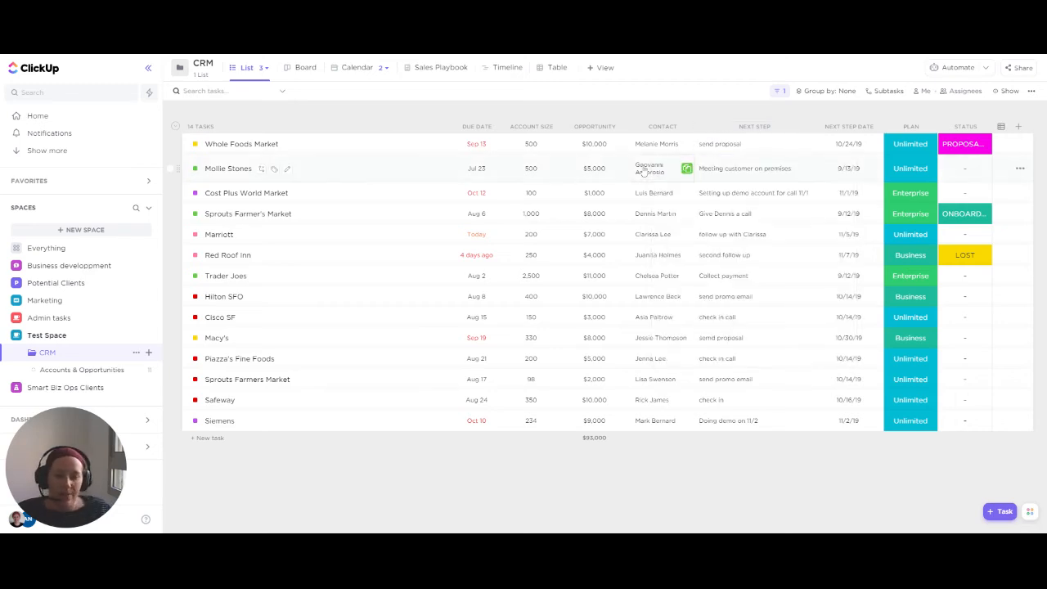
left_click(742, 146)
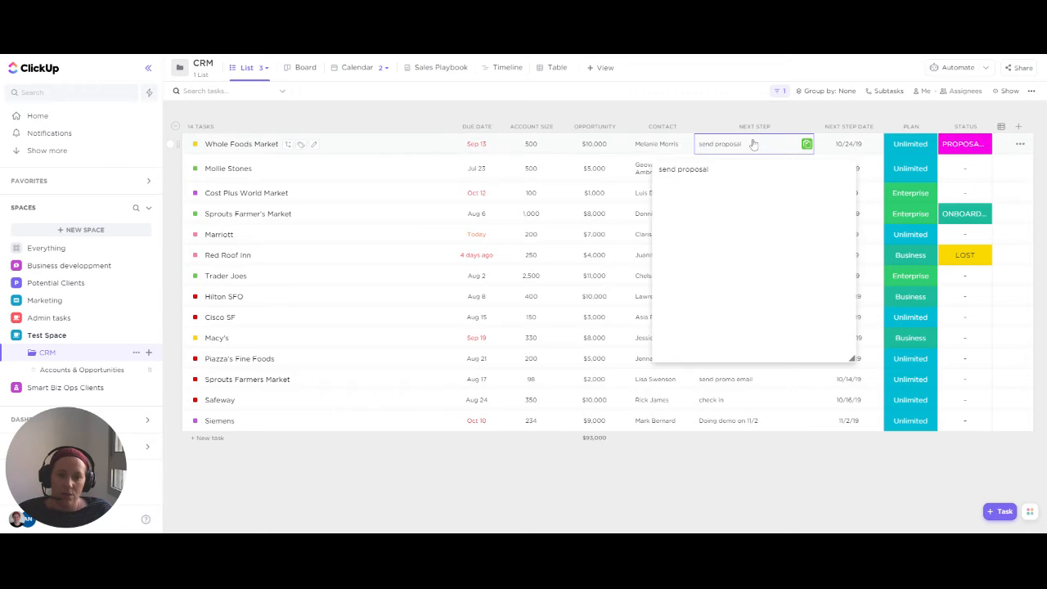
key("BackSpace")
key("BackSpace")
key("BackSpace")
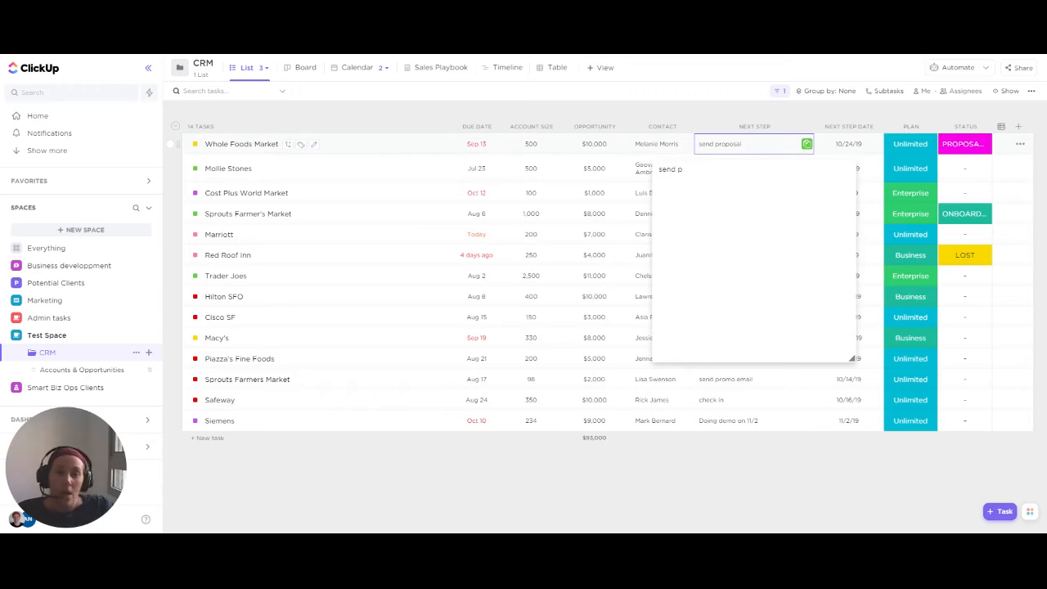
Delete the Next Step text field from all lists in the CRM folder.
left_click(728, 129)
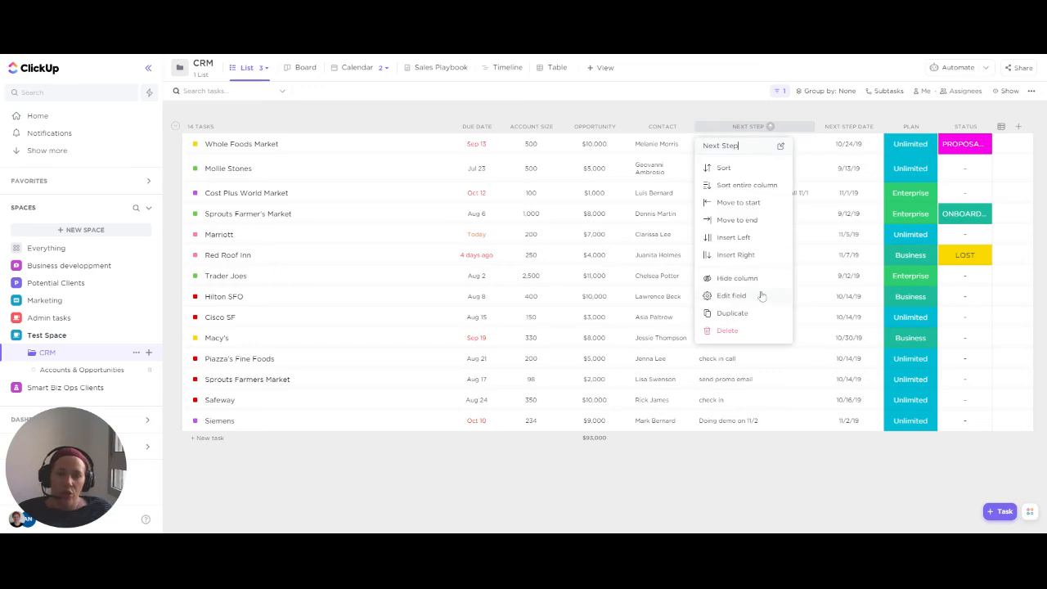
left_click(727, 296)
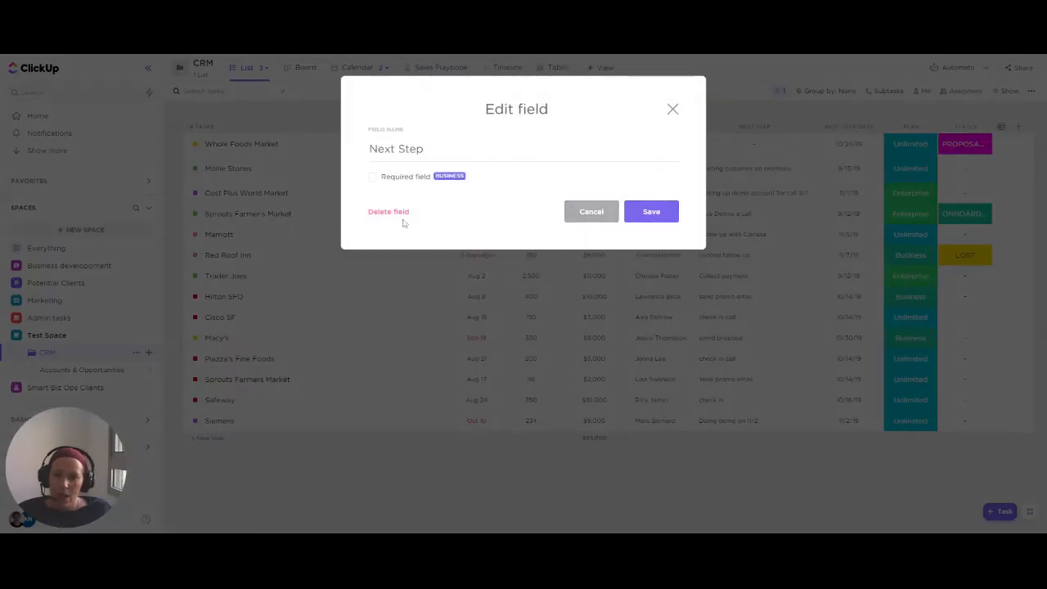
left_click(388, 212)
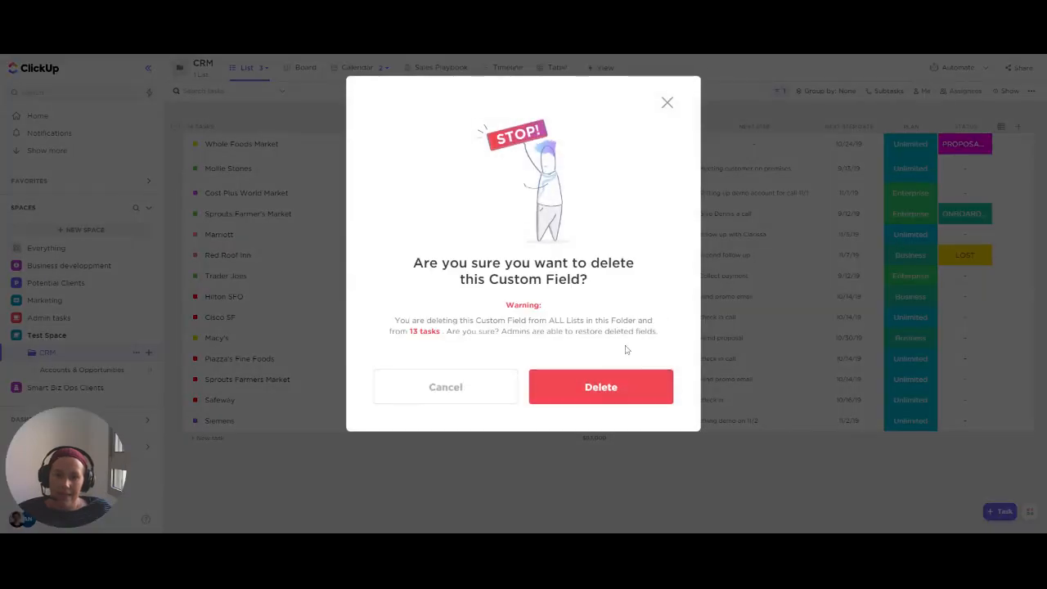
left_click(607, 388)
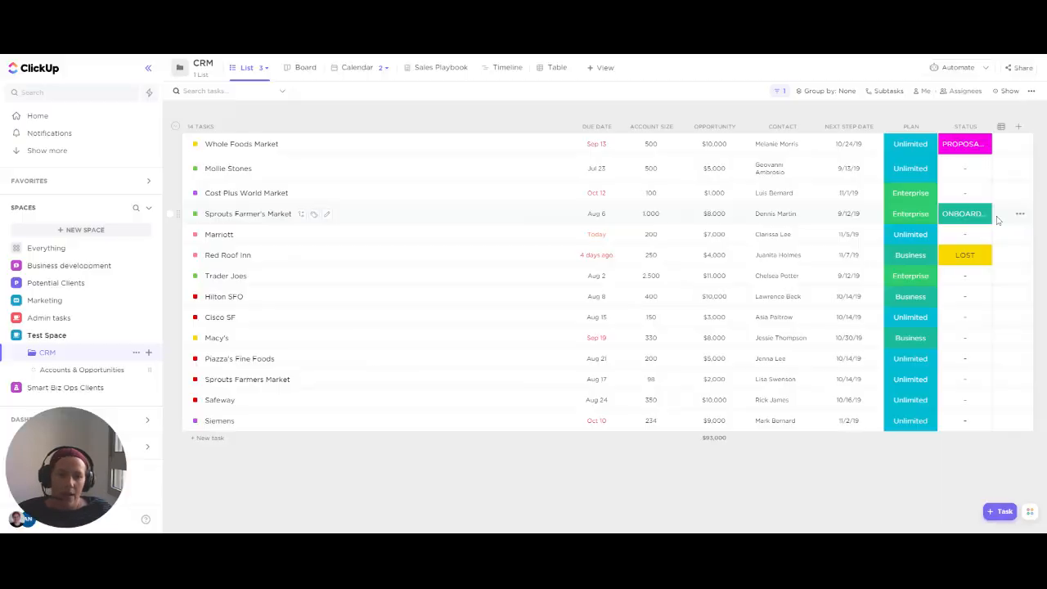
Define a new Labels column named Next step with the options schedule a call, create the quote and send the proposals.
left_click(1019, 126)
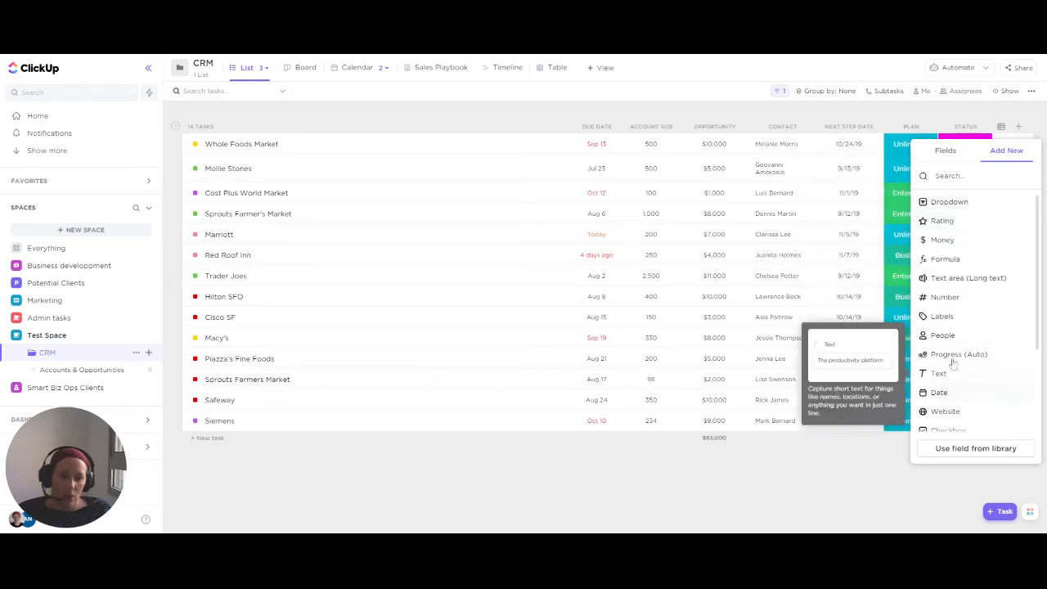
left_click(945, 318)
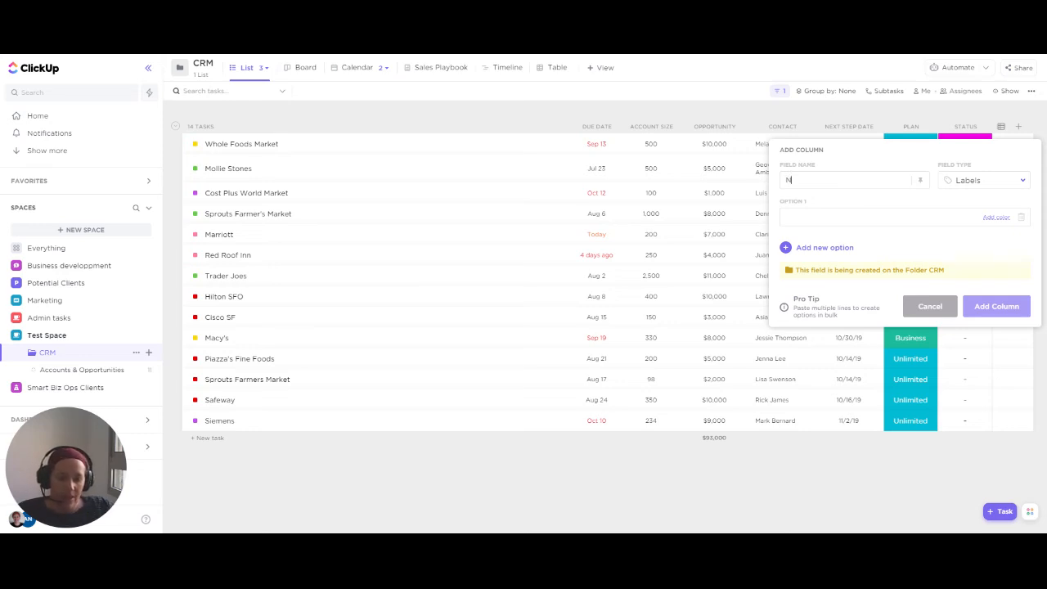
type("Next step")
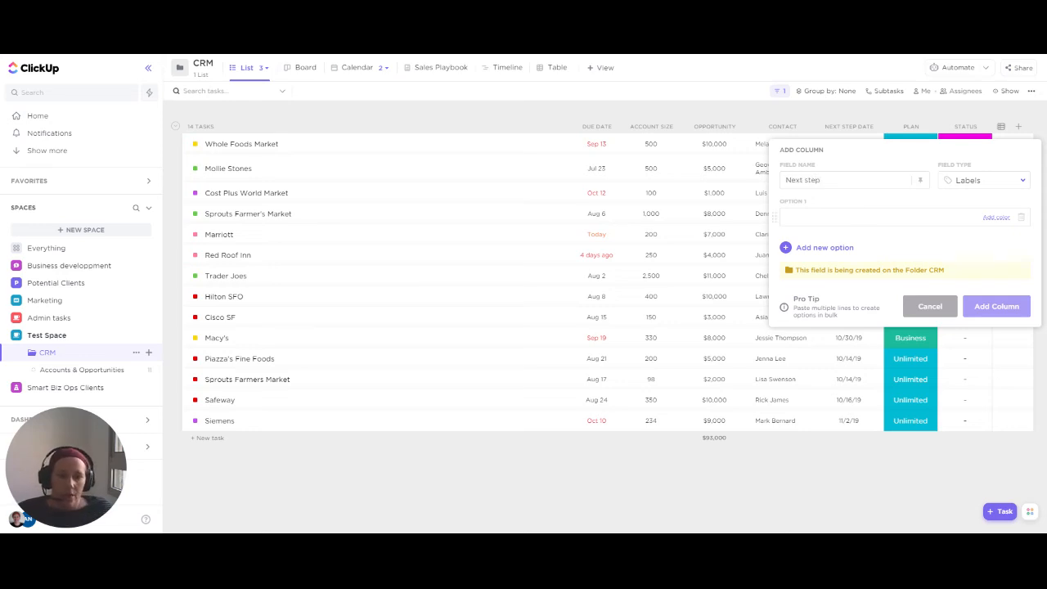
type("schedule a call")
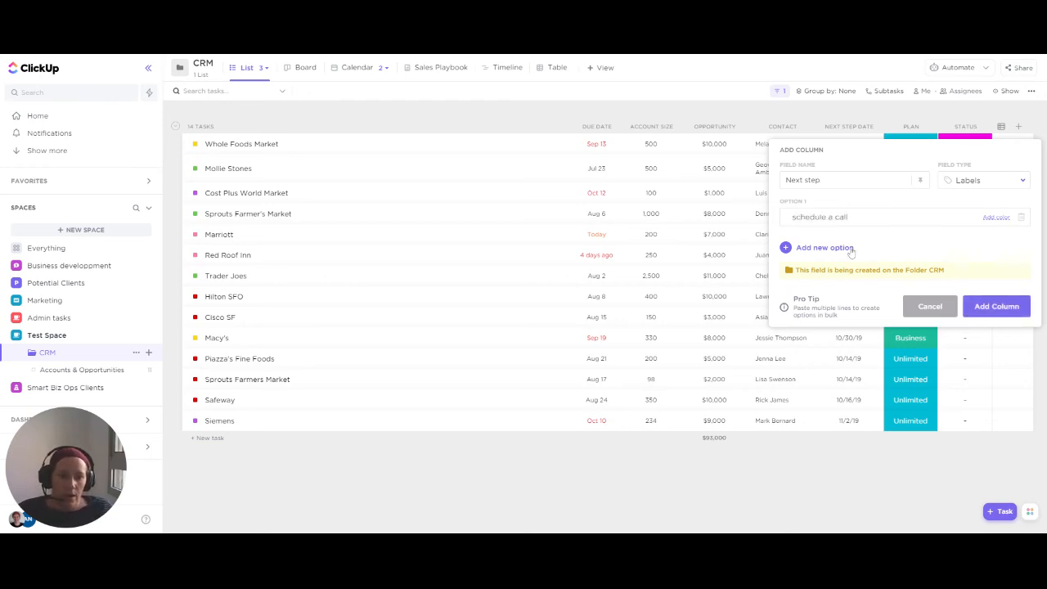
left_click(849, 248)
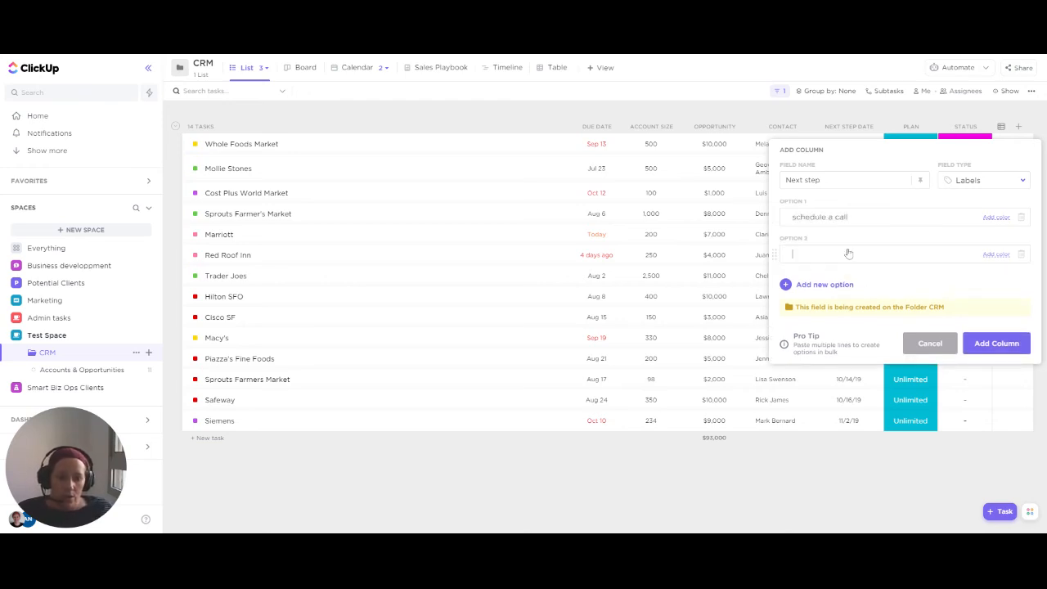
type("create the quo")
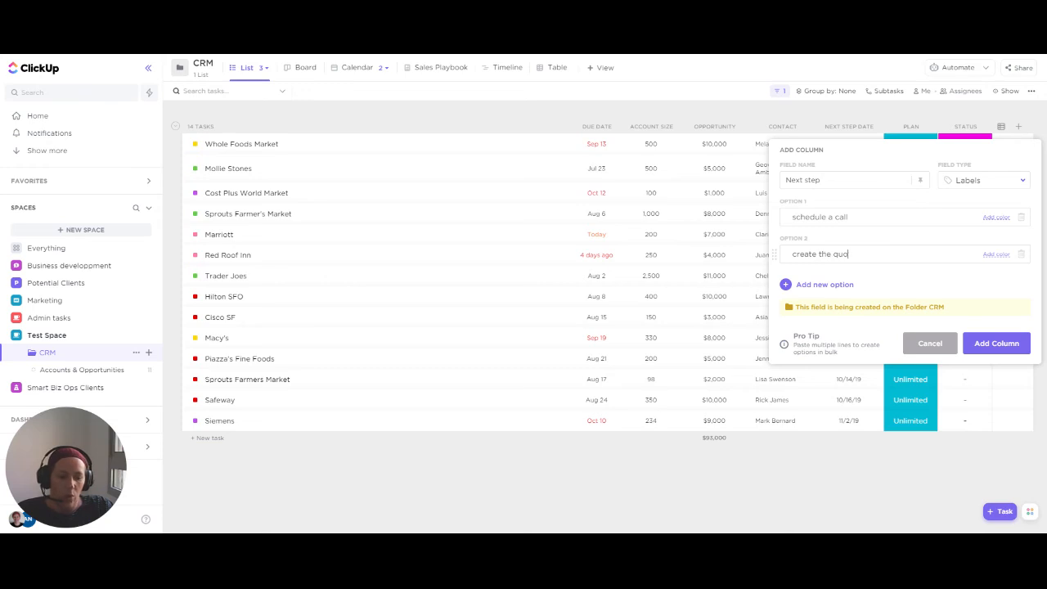
type("te")
left_click(847, 285)
type("sen")
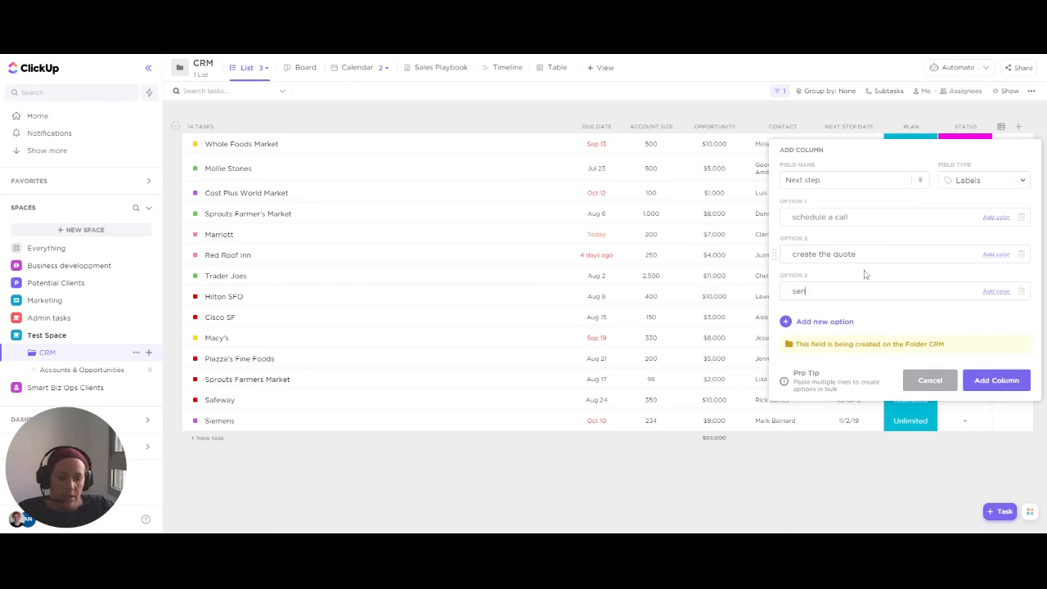
type("d the proposa")
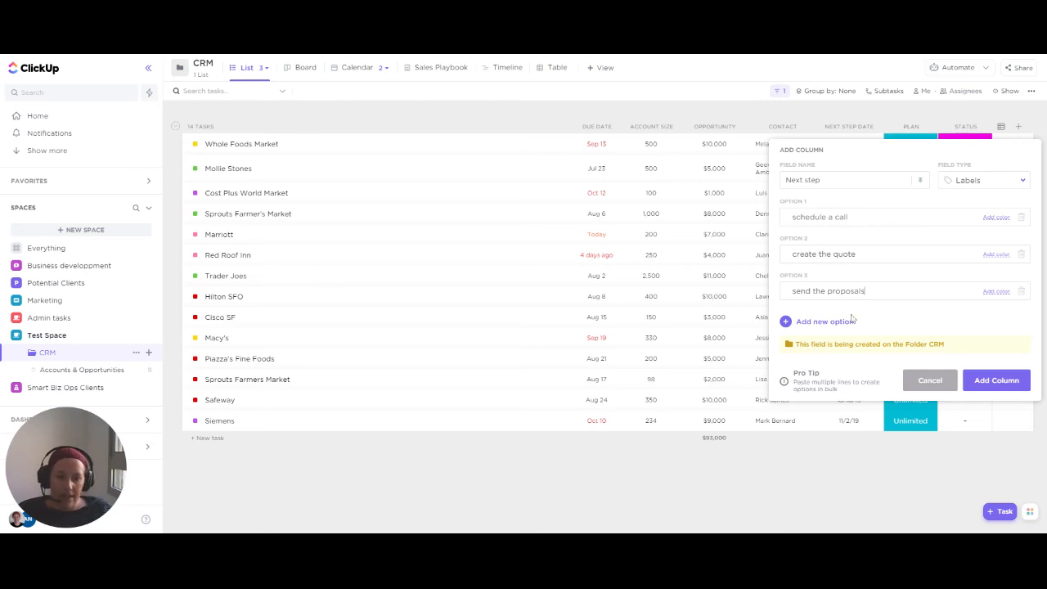
type("ls")
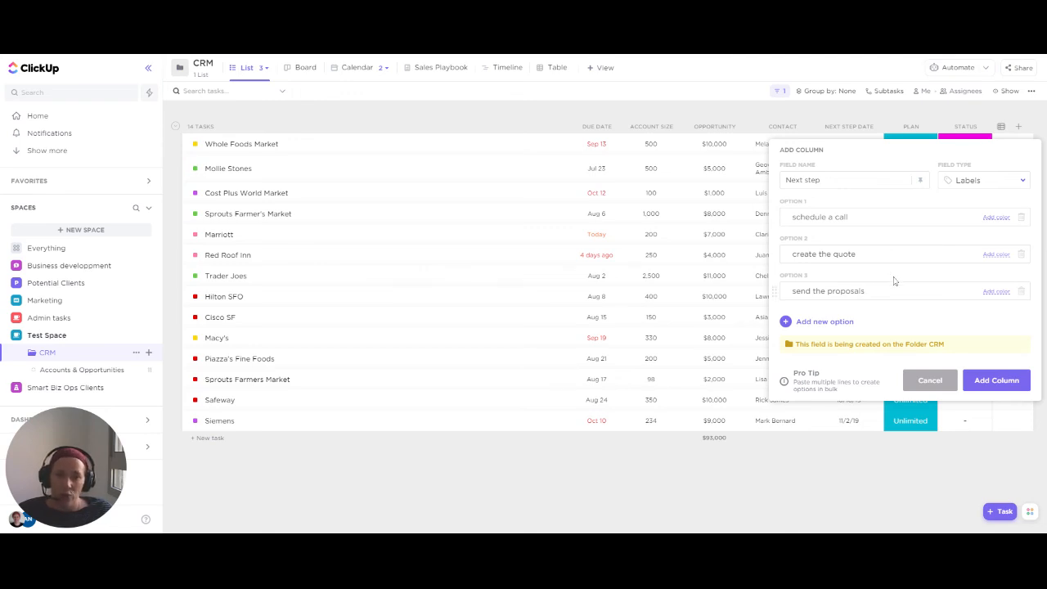
Color schedule a call turquoise, create the quote dark orange and send the proposals light gray, and add the Next step column.
left_click(997, 217)
left_click(994, 266)
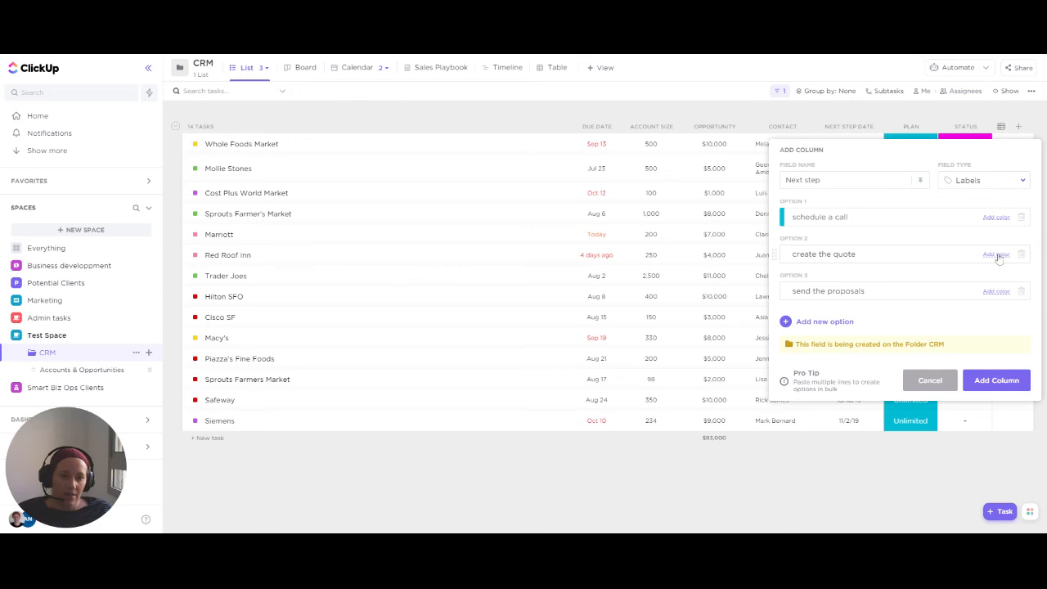
left_click(997, 255)
left_click(994, 318)
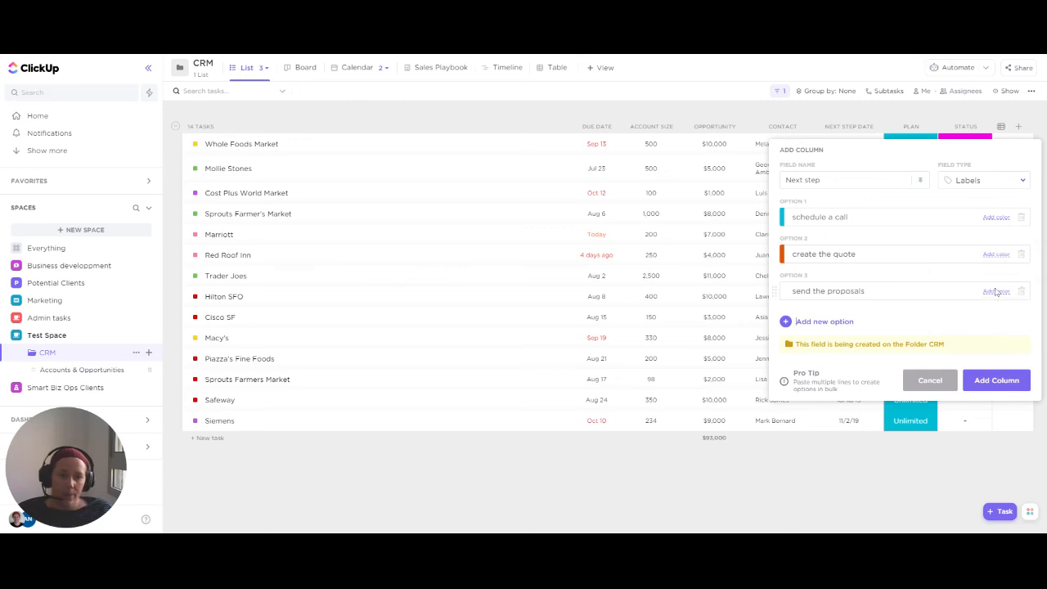
left_click(996, 292)
left_click(1010, 364)
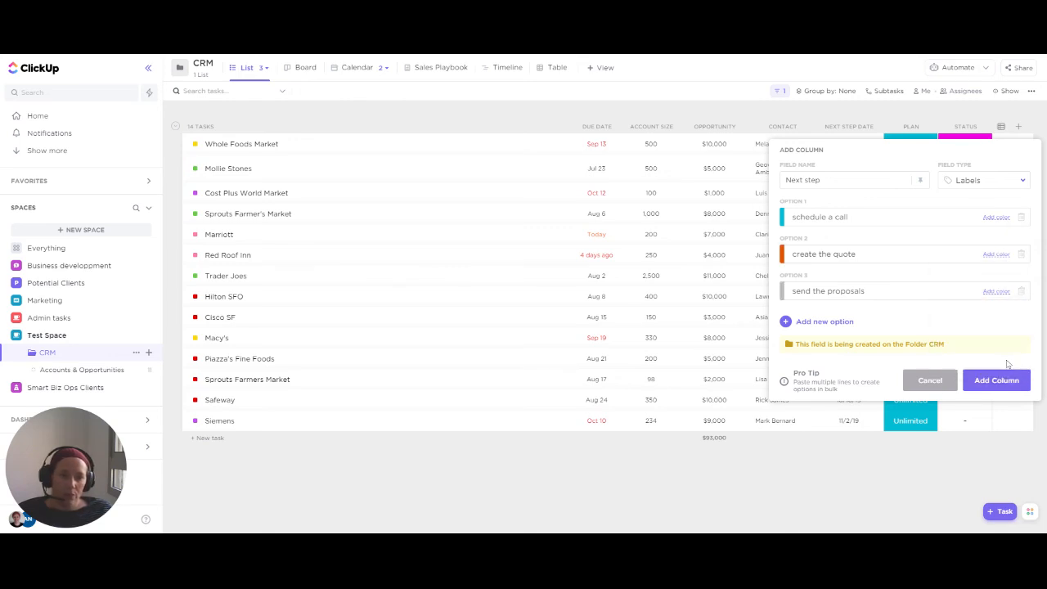
left_click(1006, 384)
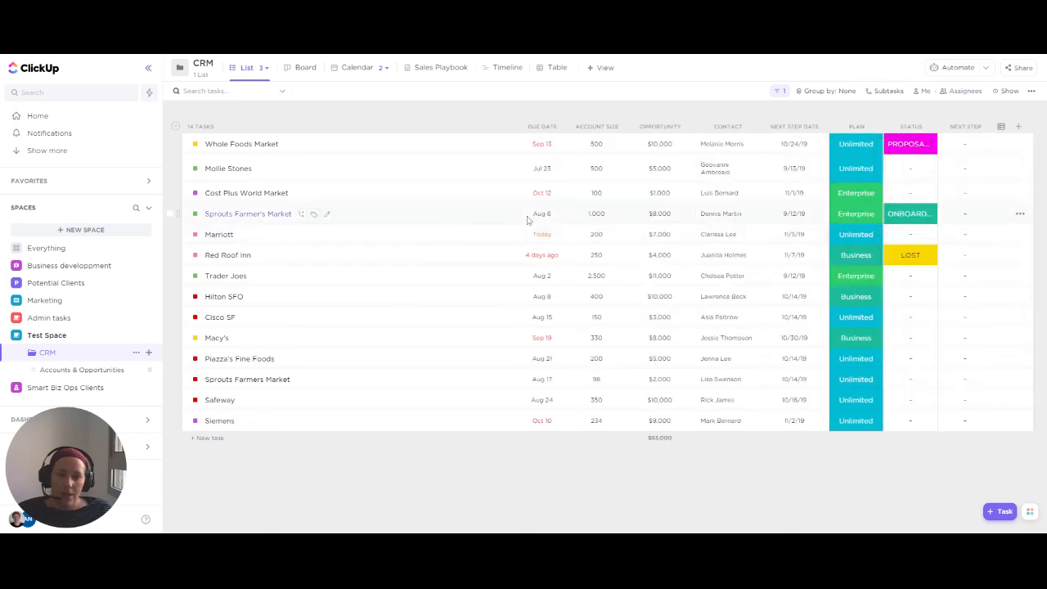
Assign the schedule a call label to Whole Foods Market in the Next step column.
left_click(965, 168)
left_click(962, 204)
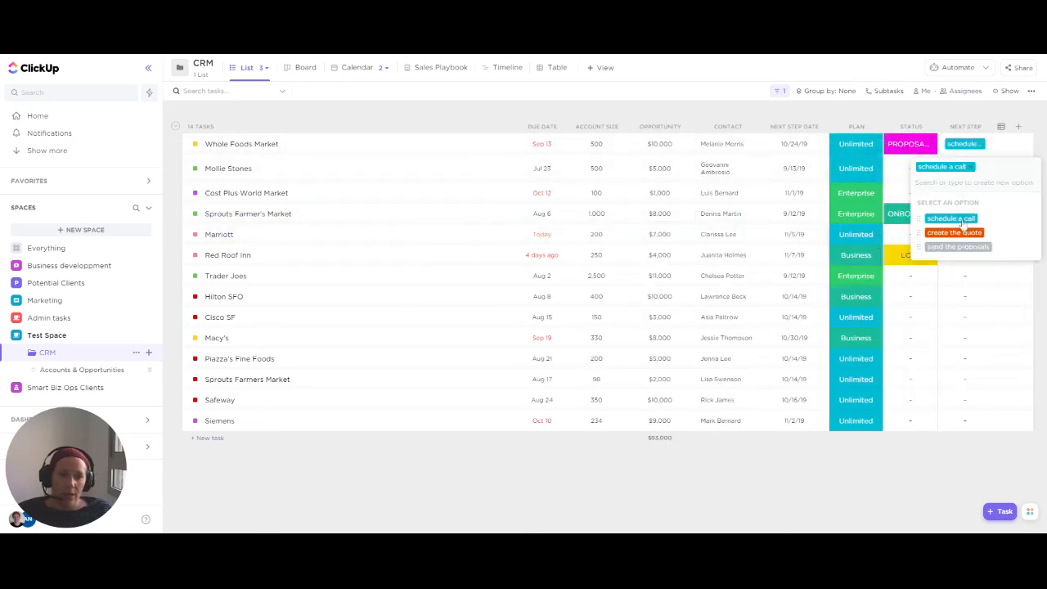
Add the create the quote label to Whole Foods Market and the send the proposals label to Mollie Stones in the Next step column.
left_click(966, 234)
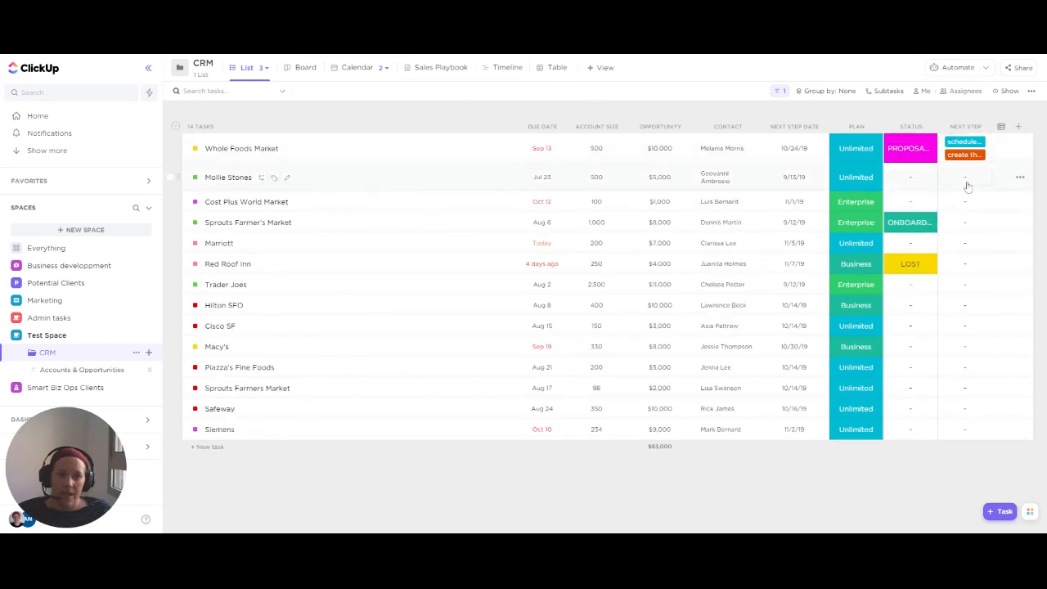
left_click(967, 179)
left_click(970, 265)
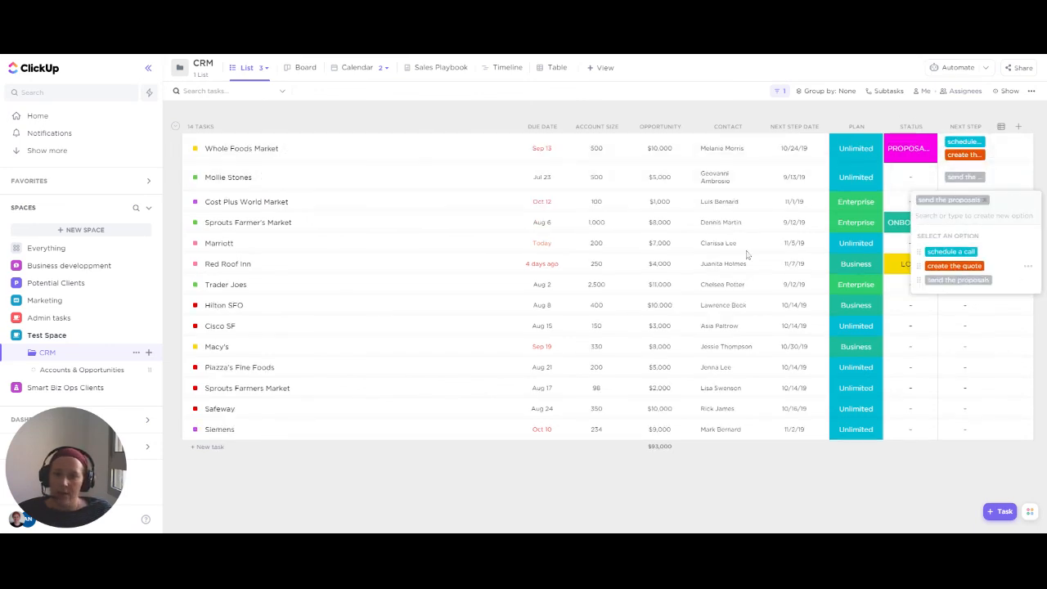
left_click(661, 118)
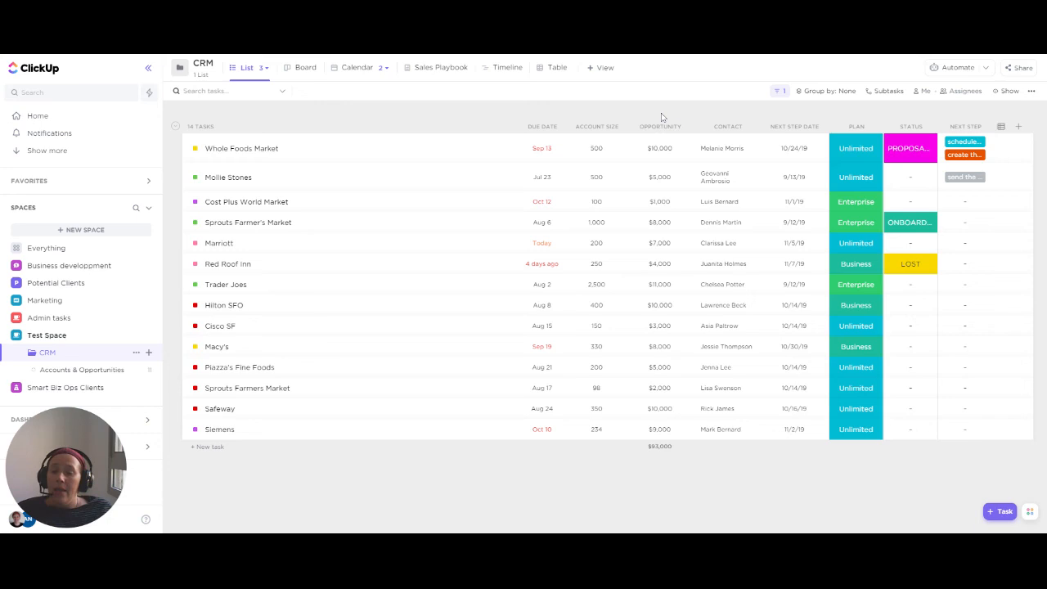
Open the Whole Foods Market task, review its custom fields including Next step and STATUS, and close it.
left_click(235, 150)
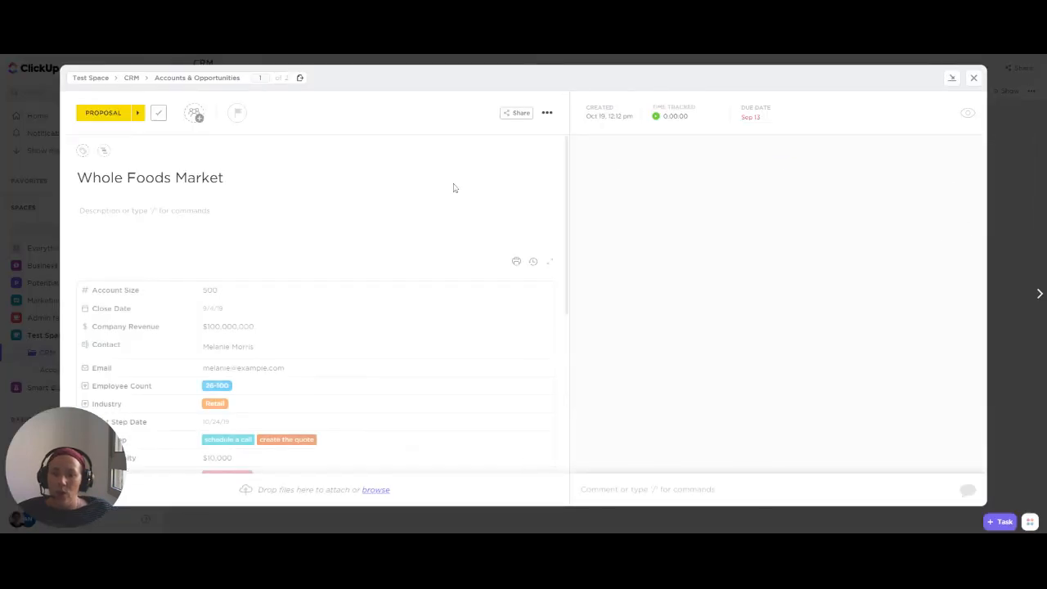
scroll(254, 263, "down", 2)
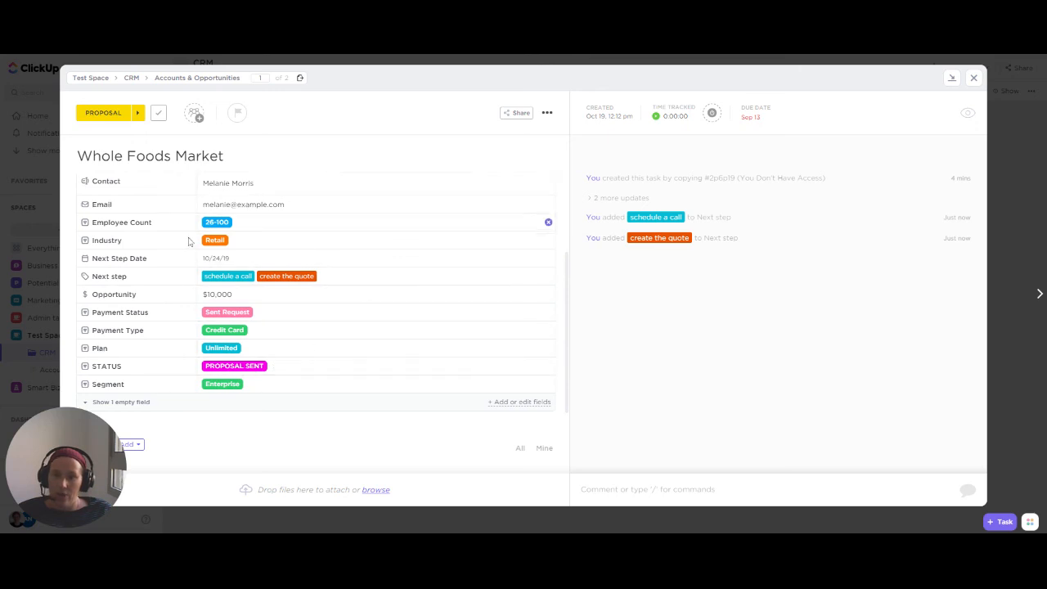
scroll(329, 310, "up", 5)
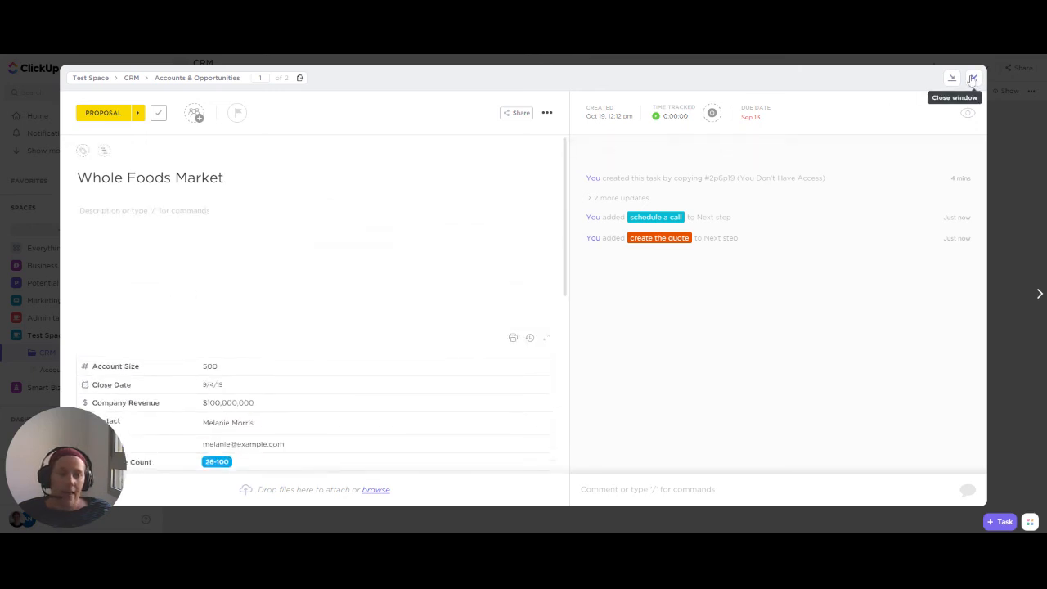
left_click(973, 79)
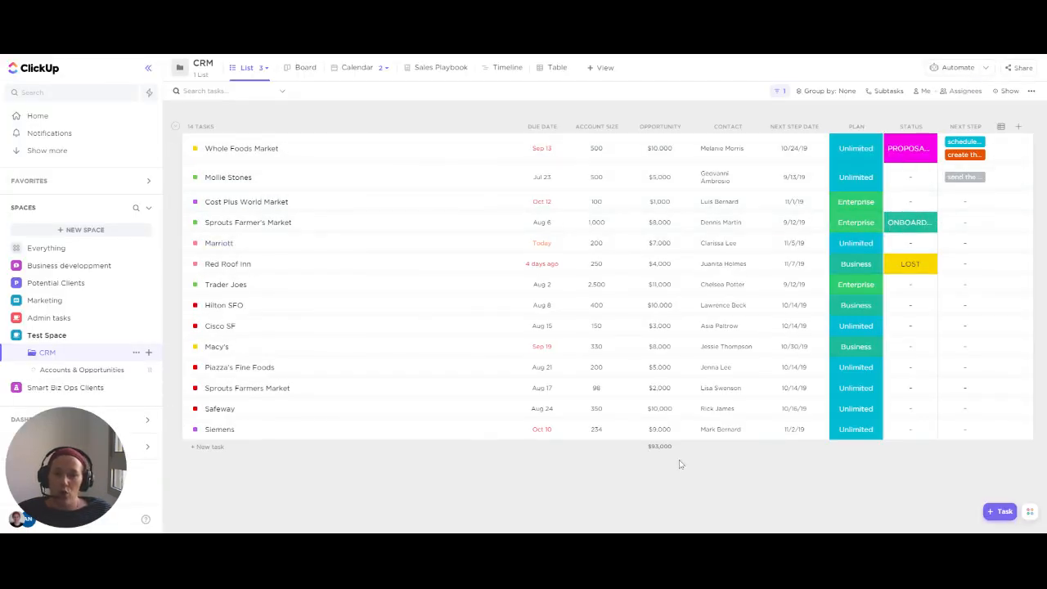